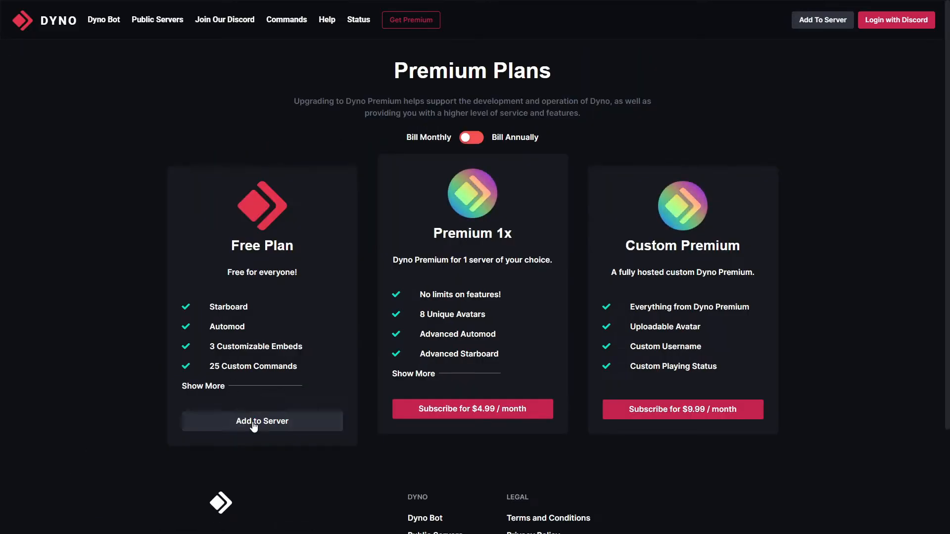
- Add the free Dyno bot to the preselected Discord server and authorize it with all requested permissions
left_click(255, 424)
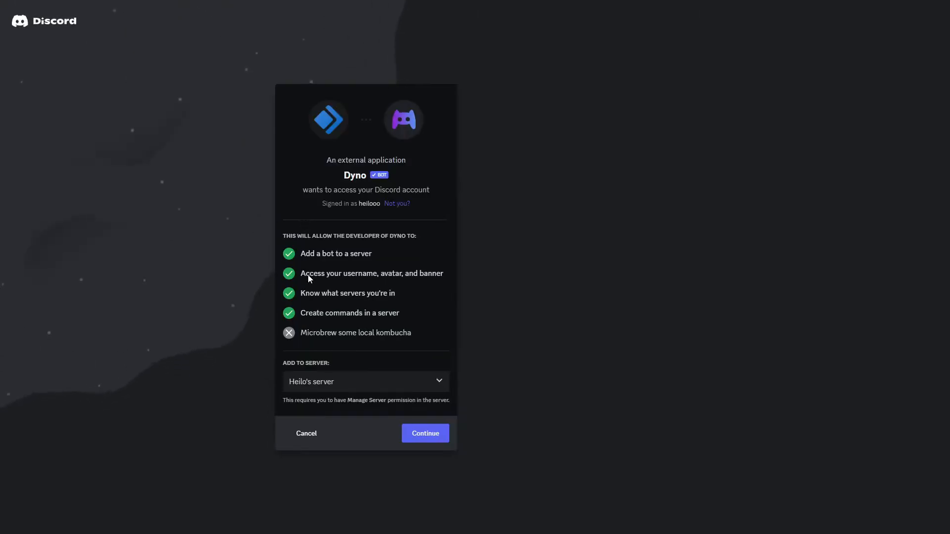
left_click(292, 388)
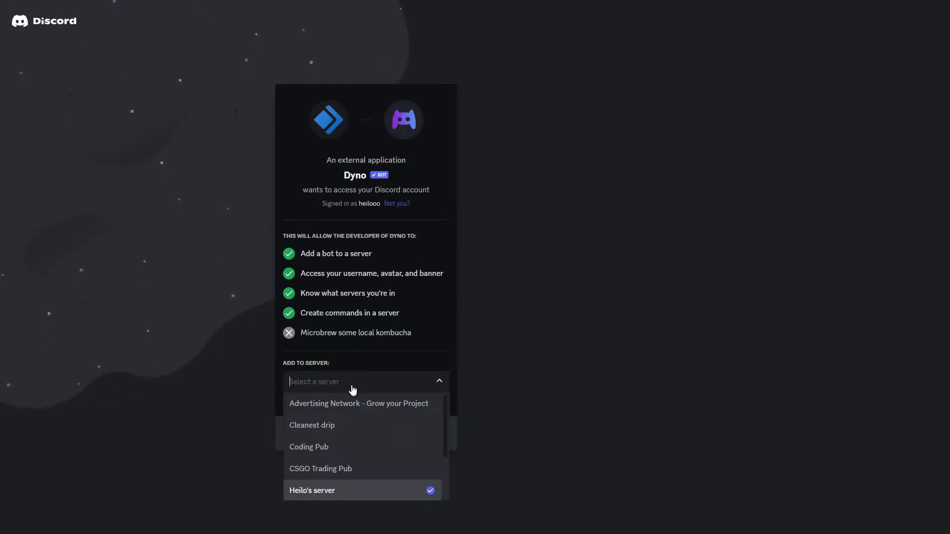
left_click(517, 366)
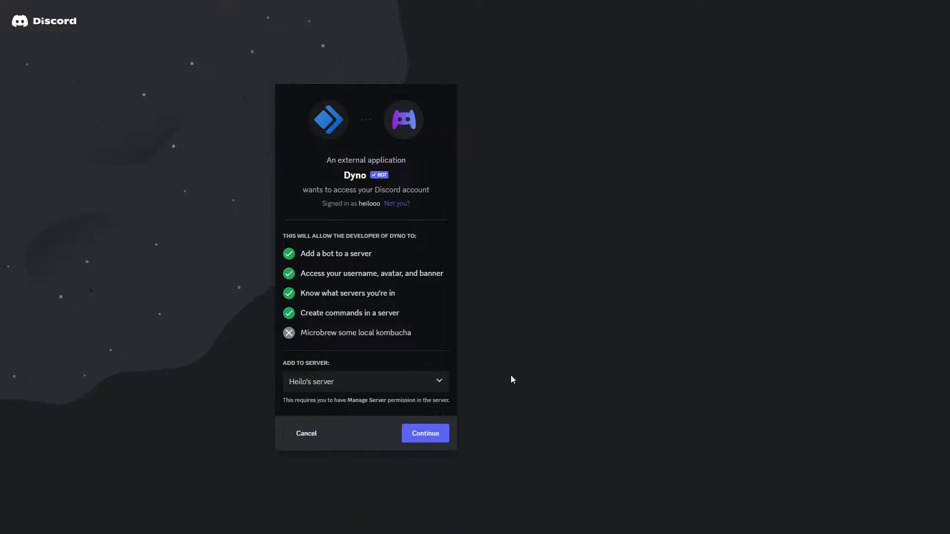
left_click(421, 438)
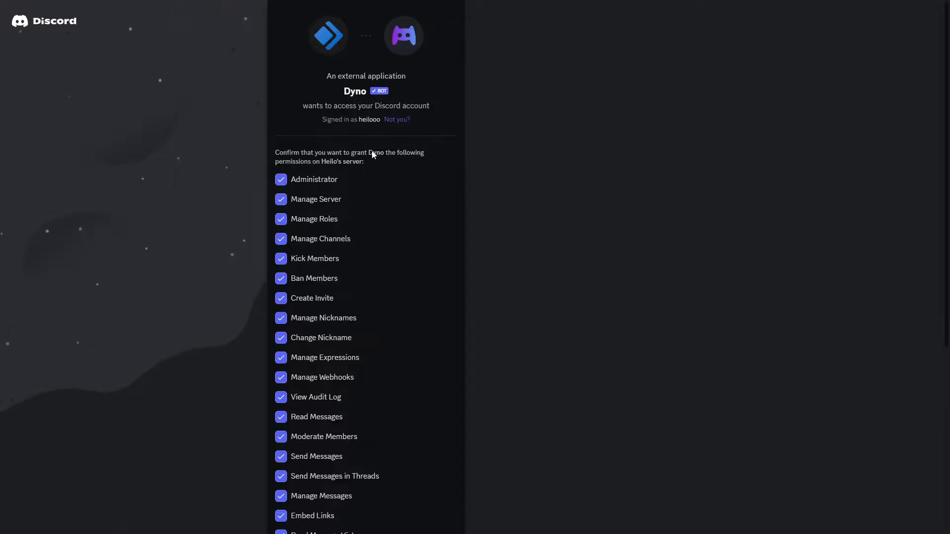
scroll(373, 329, "down", 6)
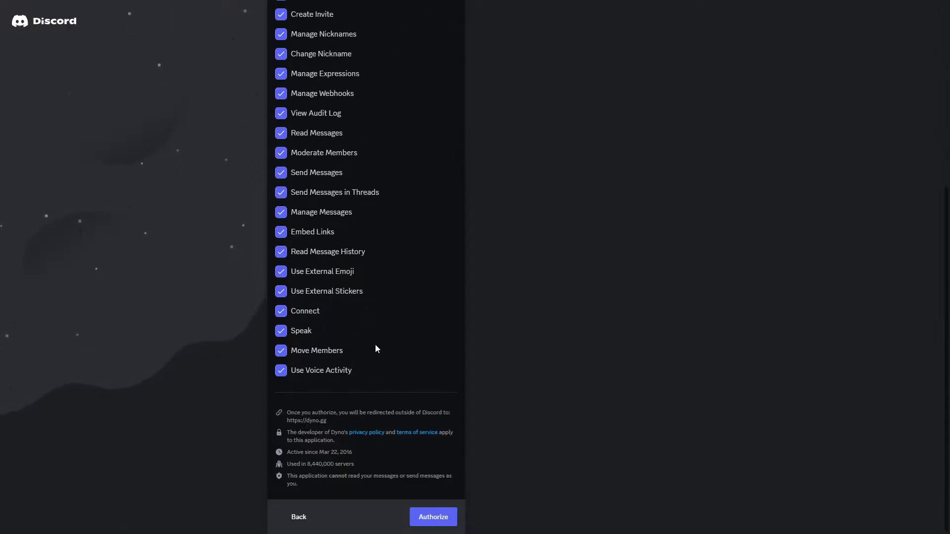
left_click(426, 517)
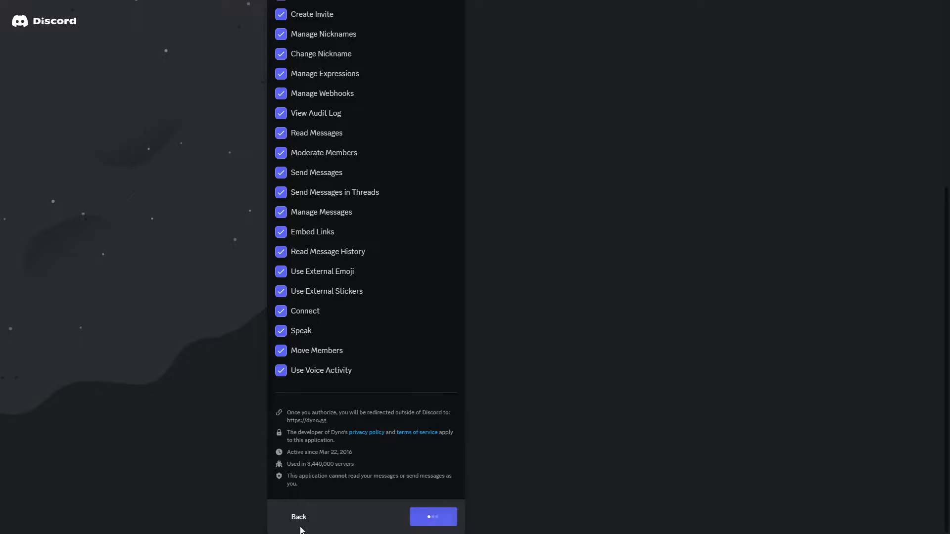
left_click(431, 311)
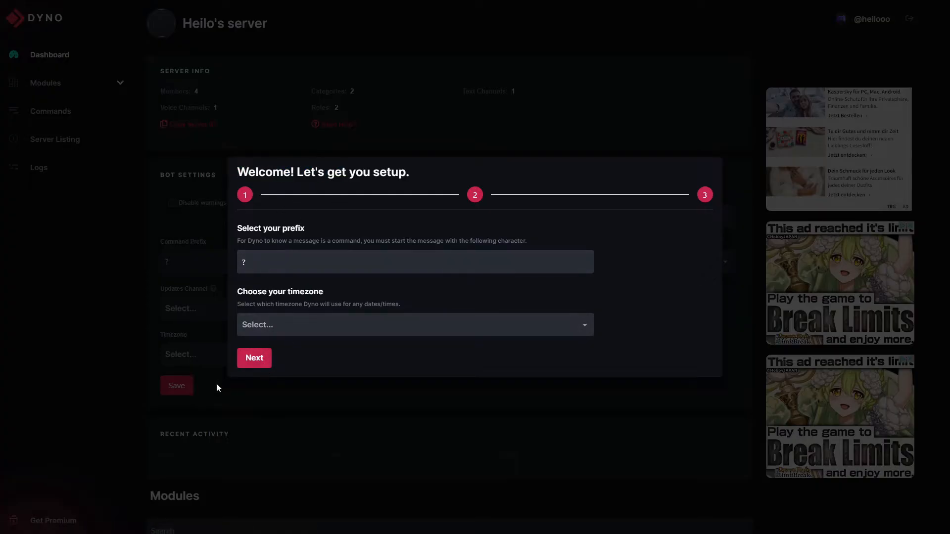
- Complete Dyno's welcome setup with the default ? prefix, leaving the timezone and updates channel unselected
left_click(251, 360)
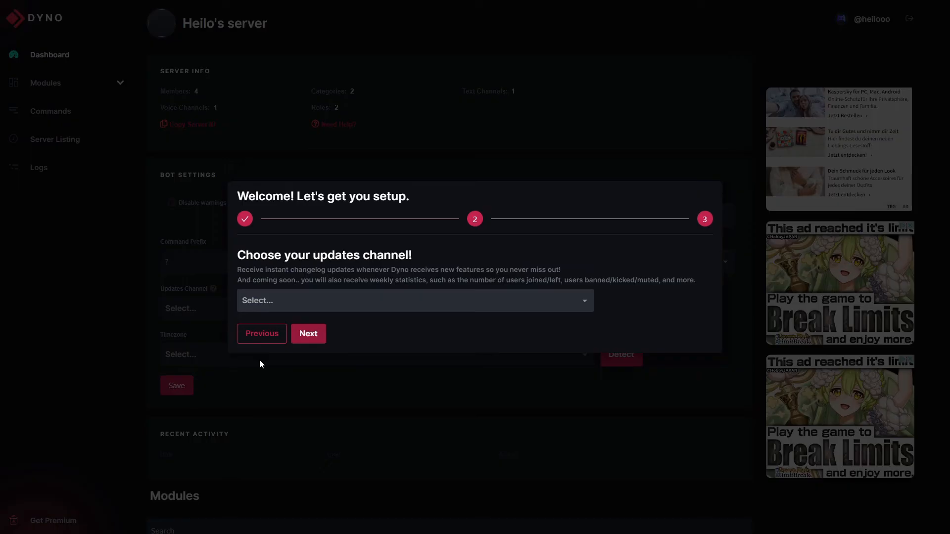
left_click(309, 335)
left_click(311, 334)
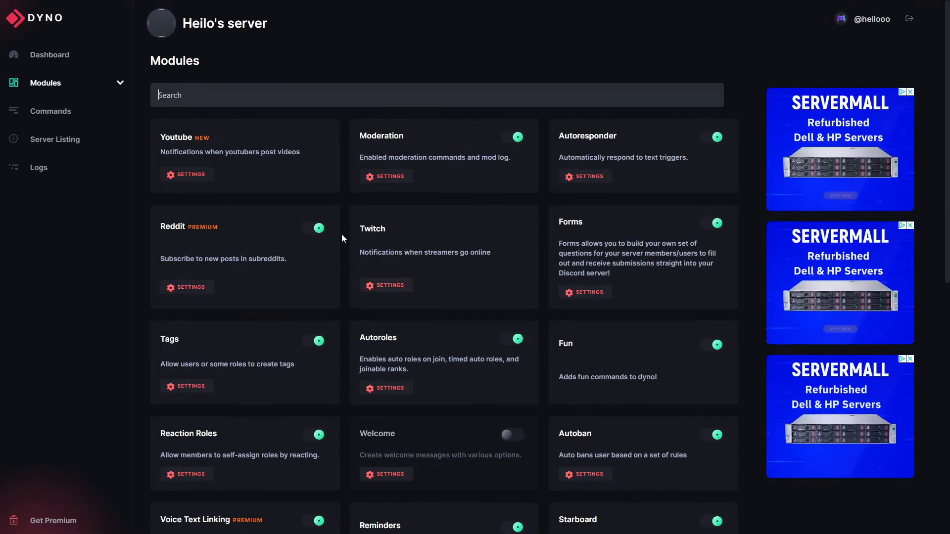
- Switch to Discord and view the Dyno bot's profile from its join message in the general channel
key("alt+Tab")
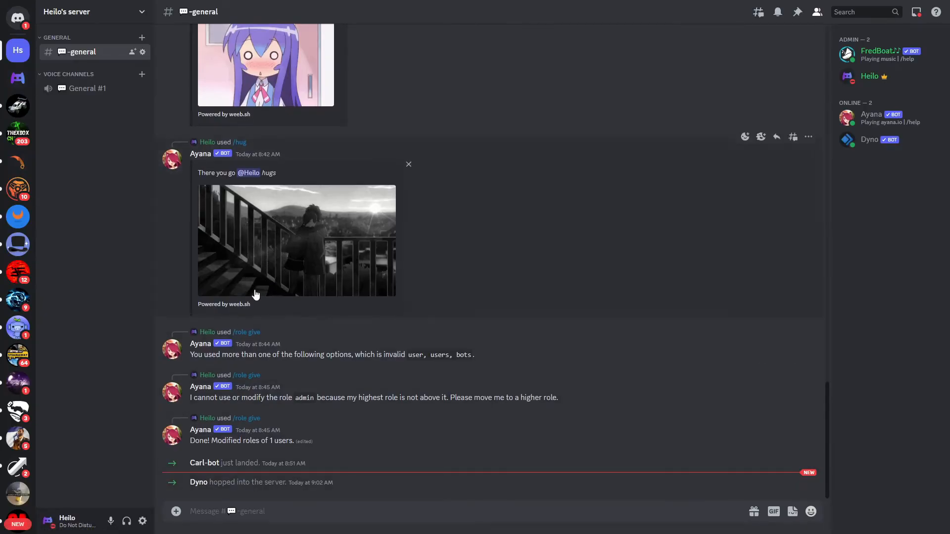
left_click(199, 483)
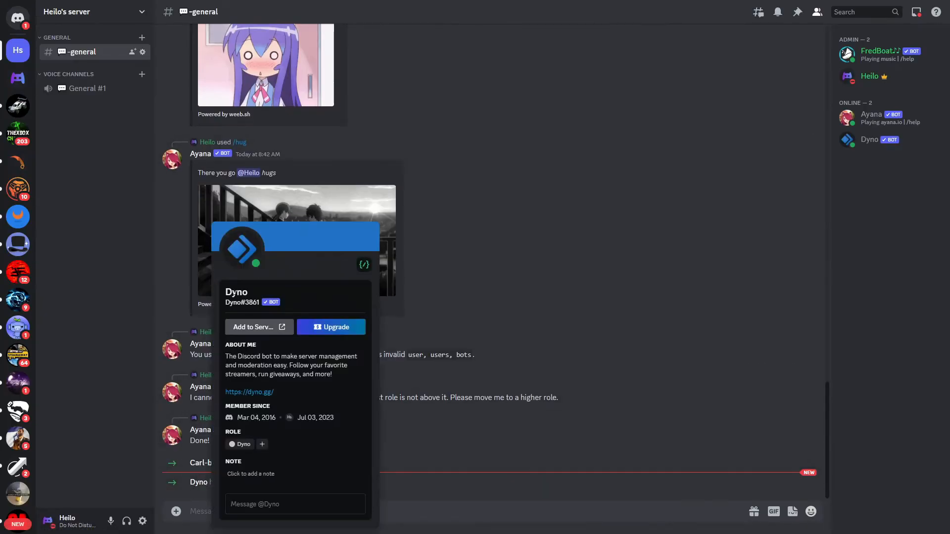
left_click(515, 302)
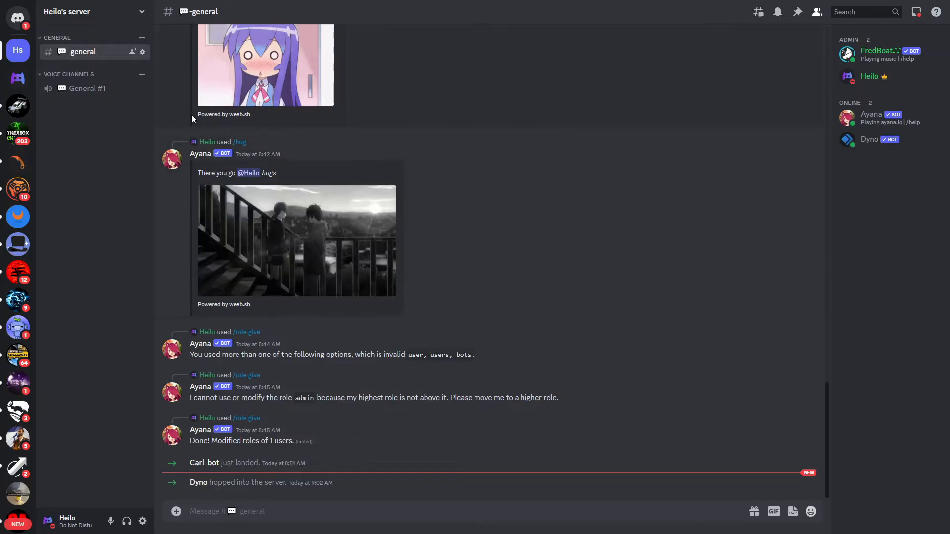
- Create a server role named Verified with the orange color, display its members separately from online members, and save it
left_click(74, 12)
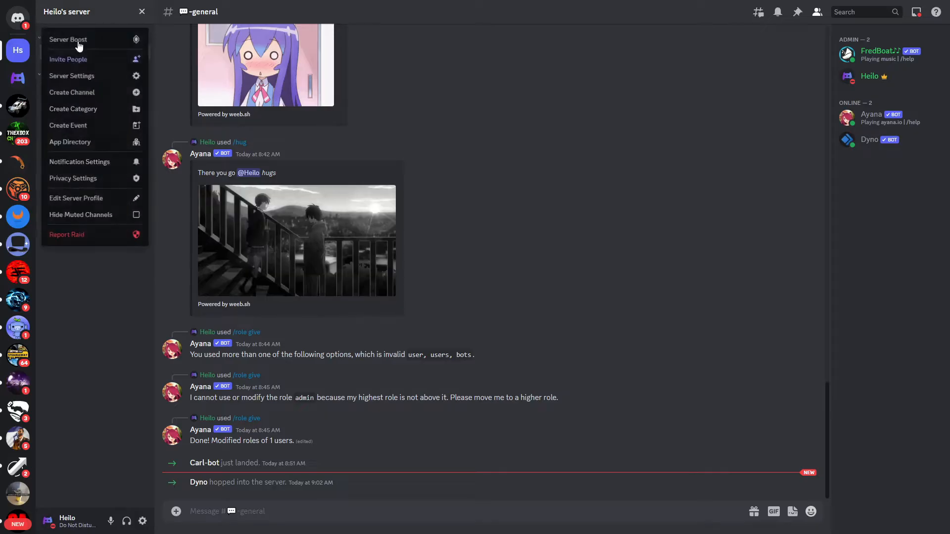
left_click(78, 75)
left_click(246, 67)
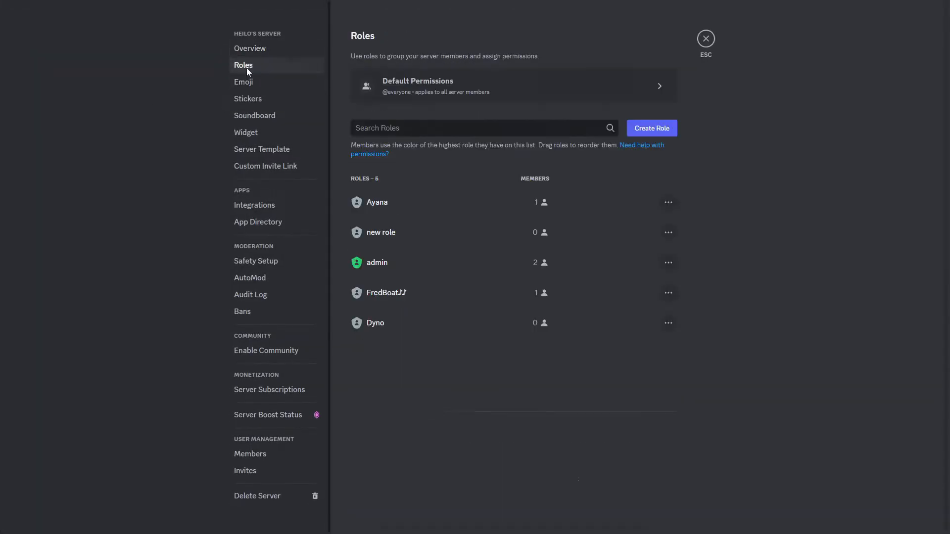
left_click(652, 128)
key("ctrl+a")
type("Verified")
left_click(628, 174)
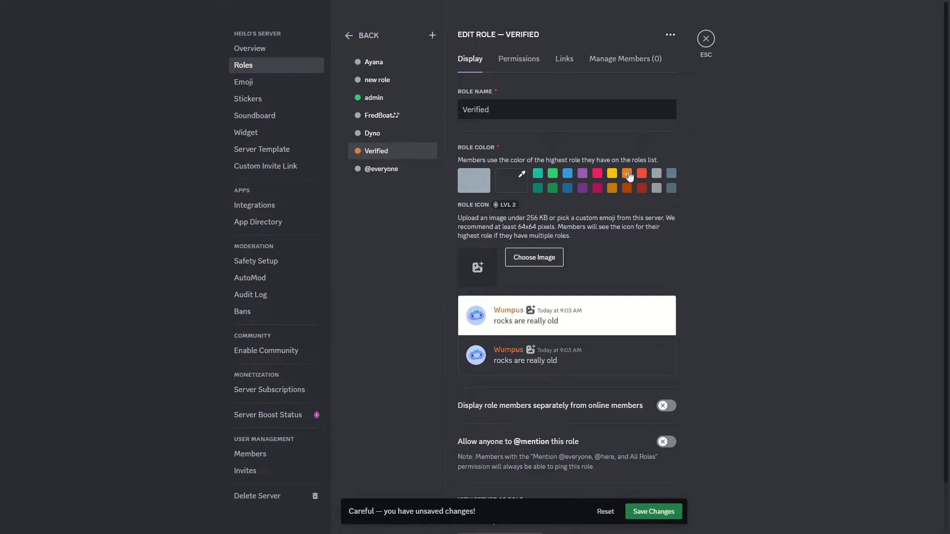
left_click(466, 411)
left_click(649, 513)
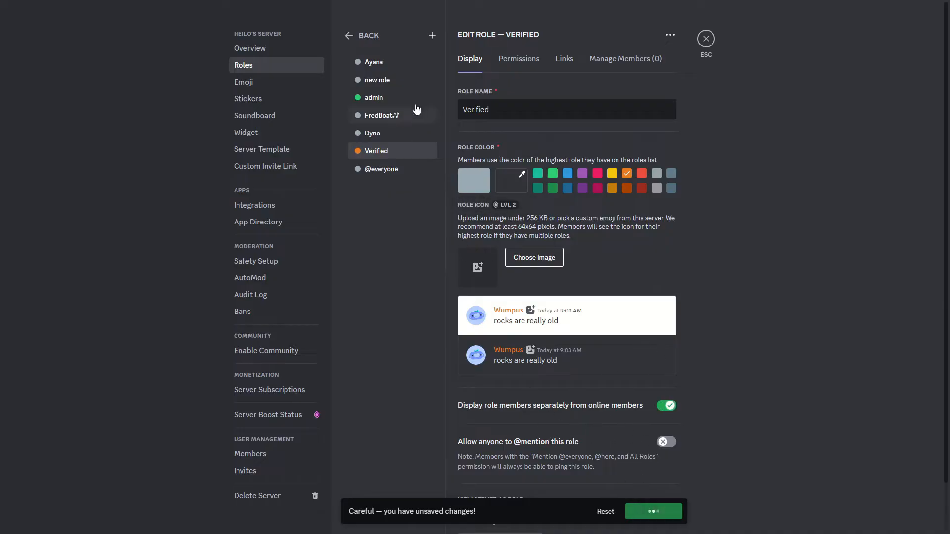
- Move the Verified role directly below Ayana in the role order, save, and close the server settings
left_click_drag(375, 152, 376, 85)
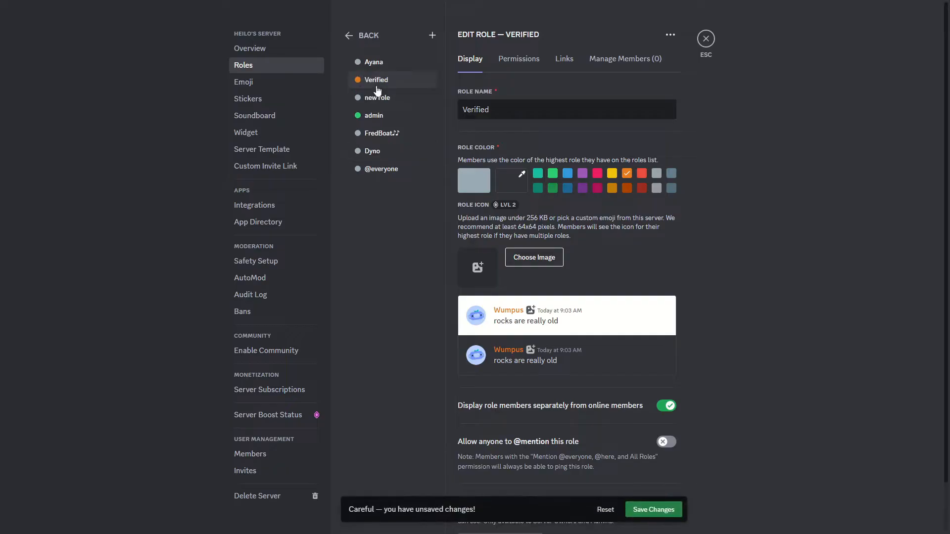
left_click(646, 512)
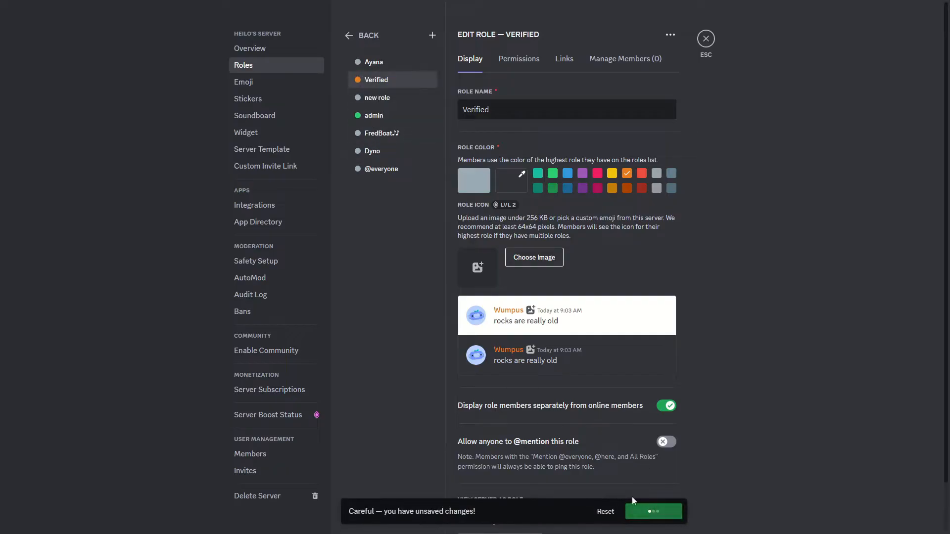
left_click(707, 39)
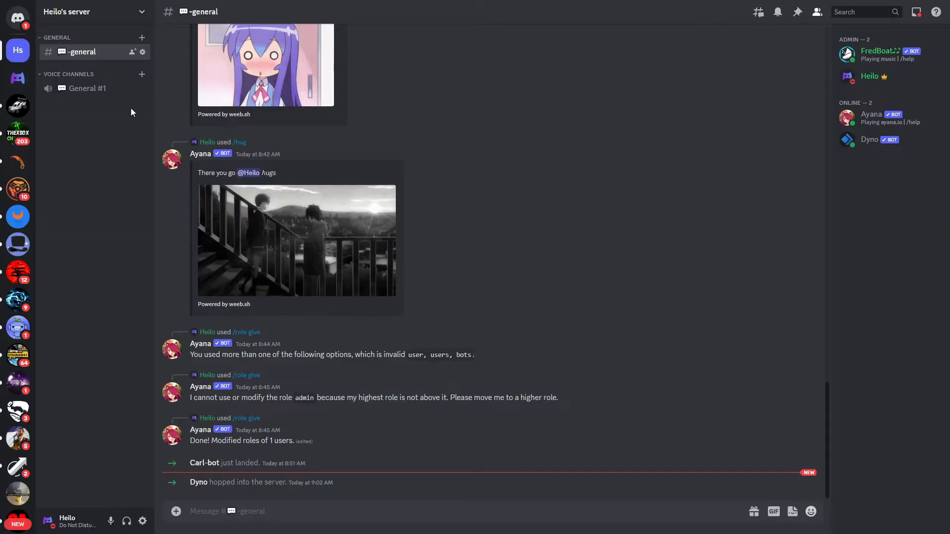
left_click(142, 90)
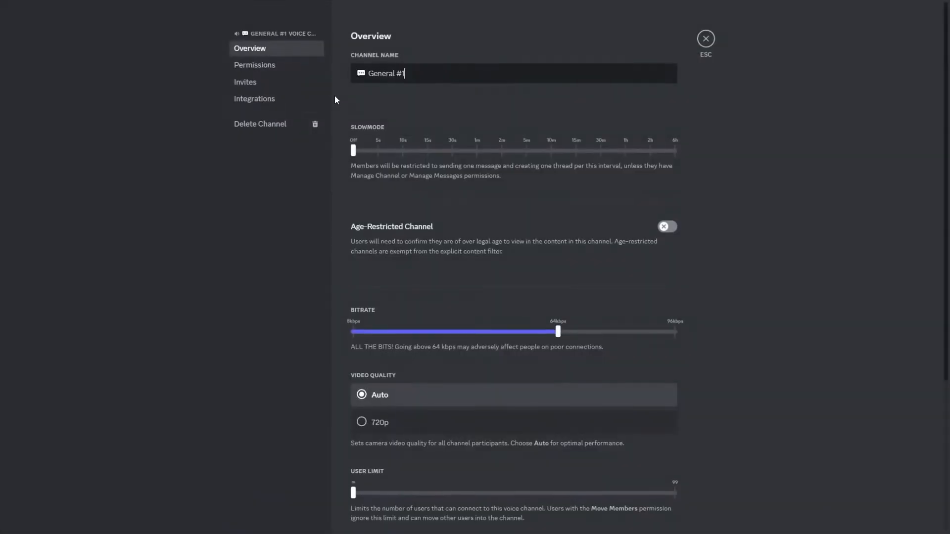
left_click(251, 66)
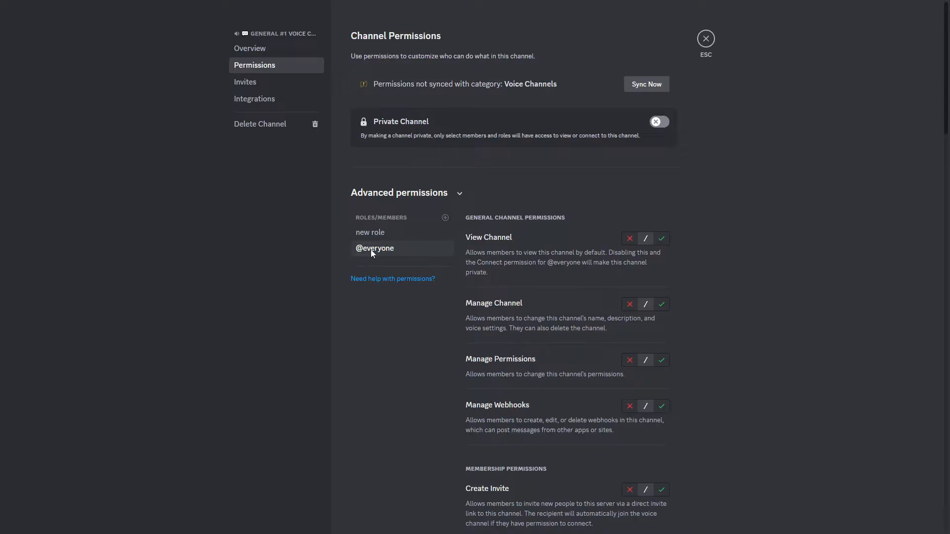
left_click(628, 239)
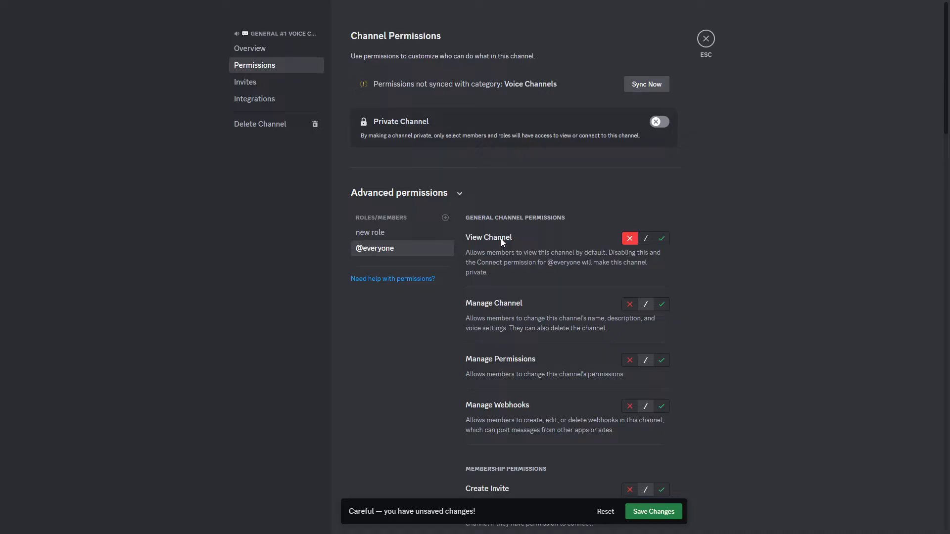
left_click(446, 218)
left_click(381, 309)
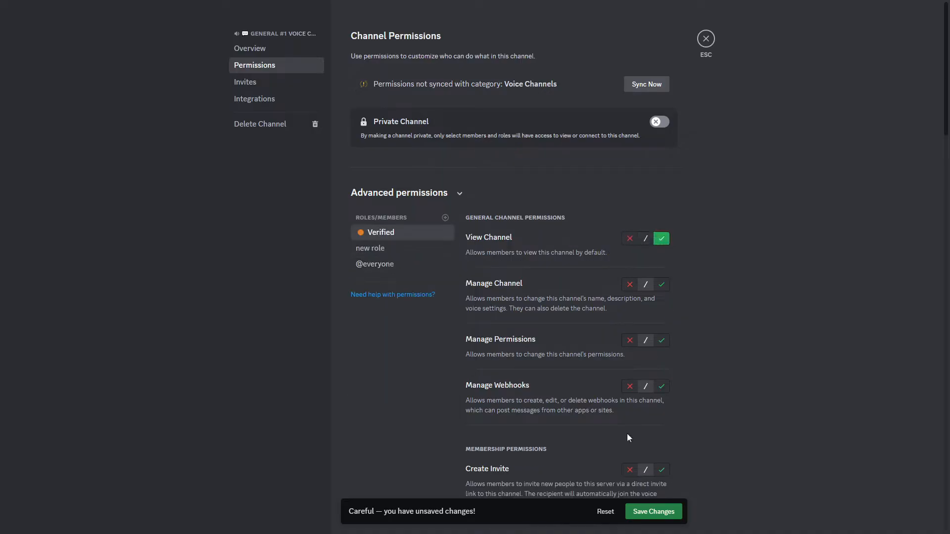
left_click(655, 512)
left_click(705, 38)
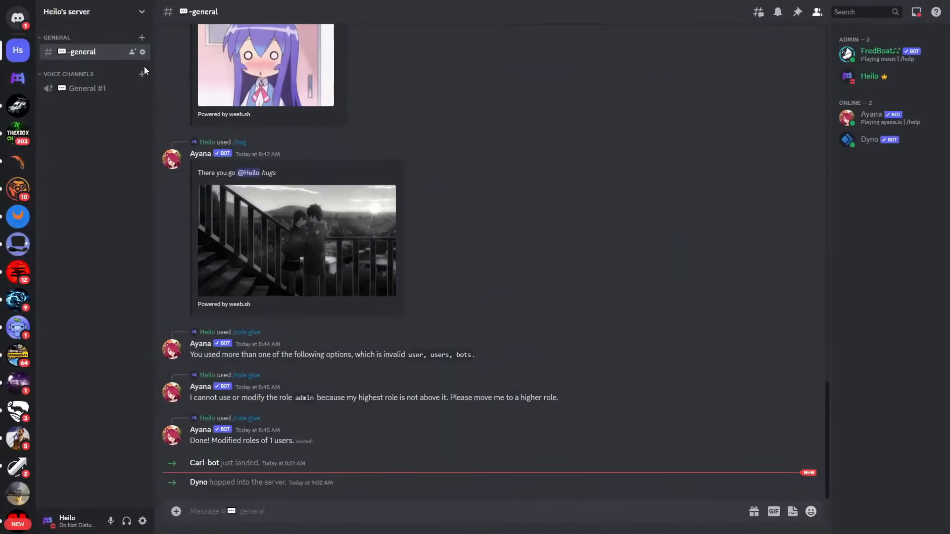
left_click(142, 52)
left_click(253, 65)
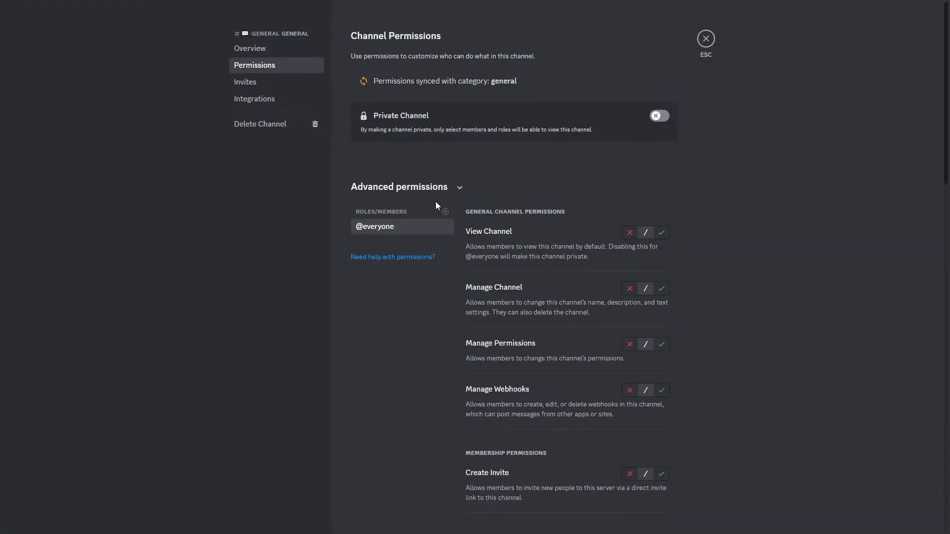
left_click(629, 232)
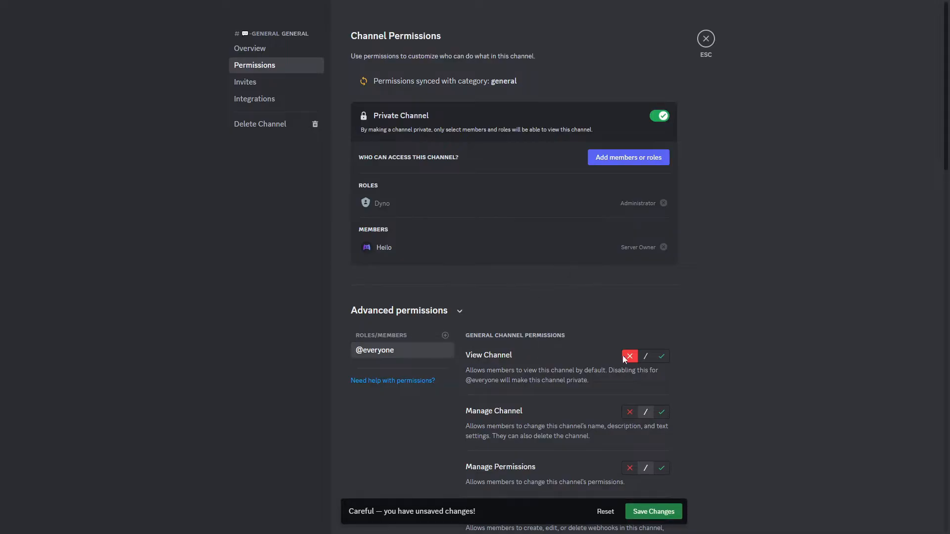
left_click(445, 336)
left_click(377, 429)
left_click(386, 359)
left_click(662, 363)
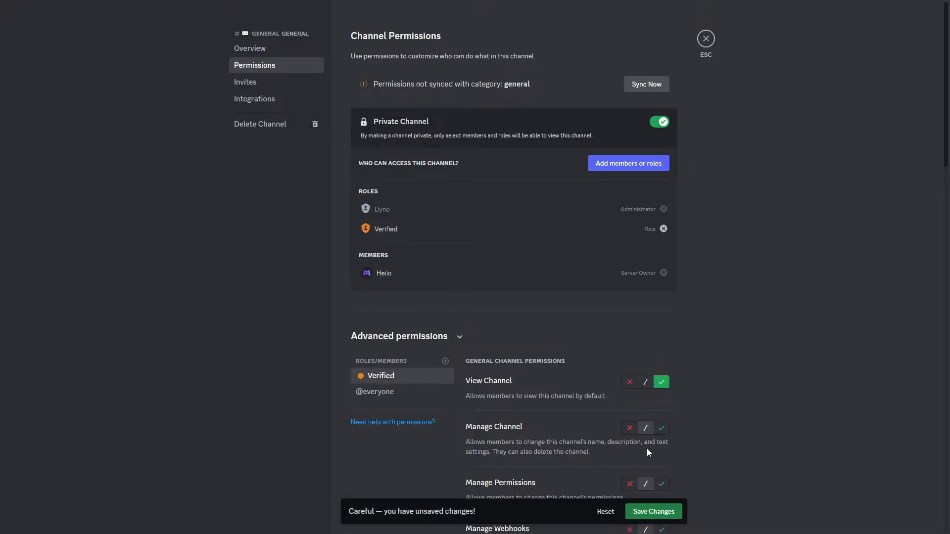
key("Escape")
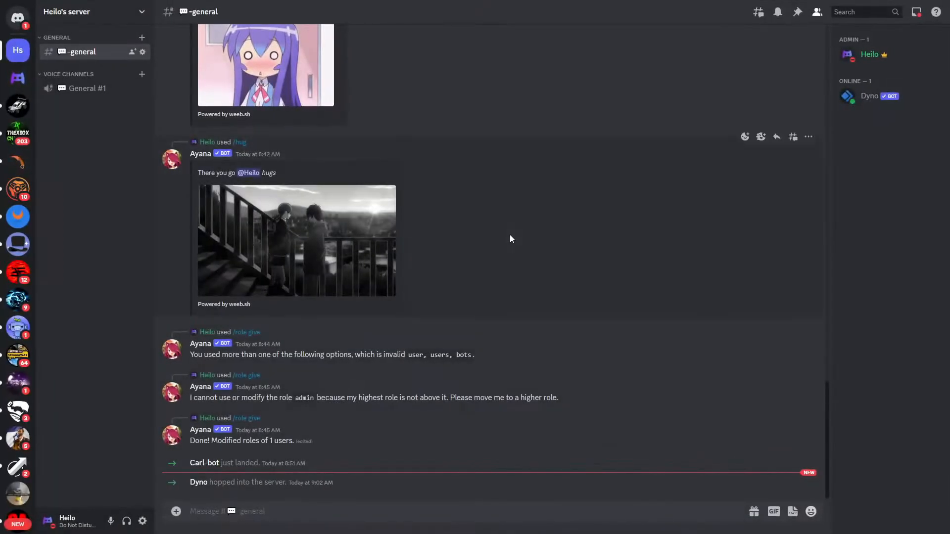
- Create a public text channel named verification in the general category
left_click(142, 38)
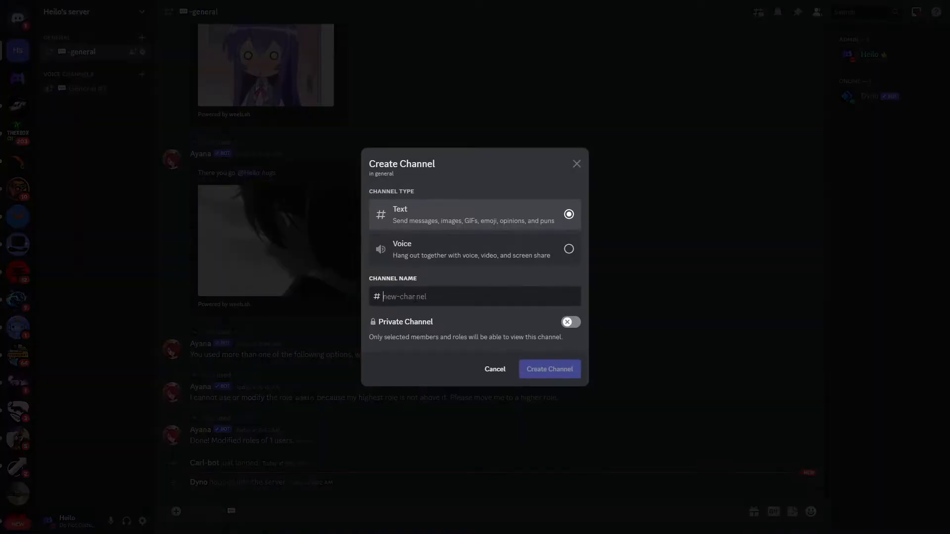
type("verificat")
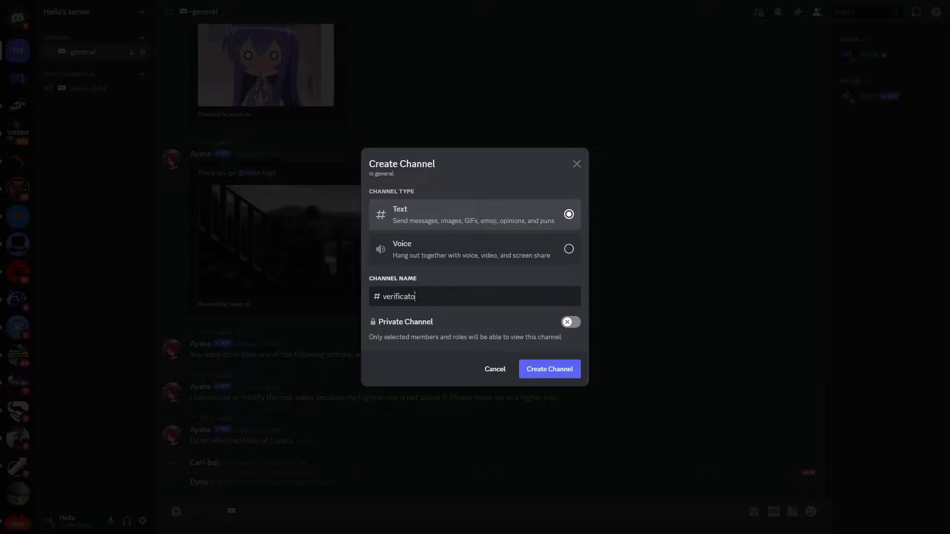
type("ion")
key("Return")
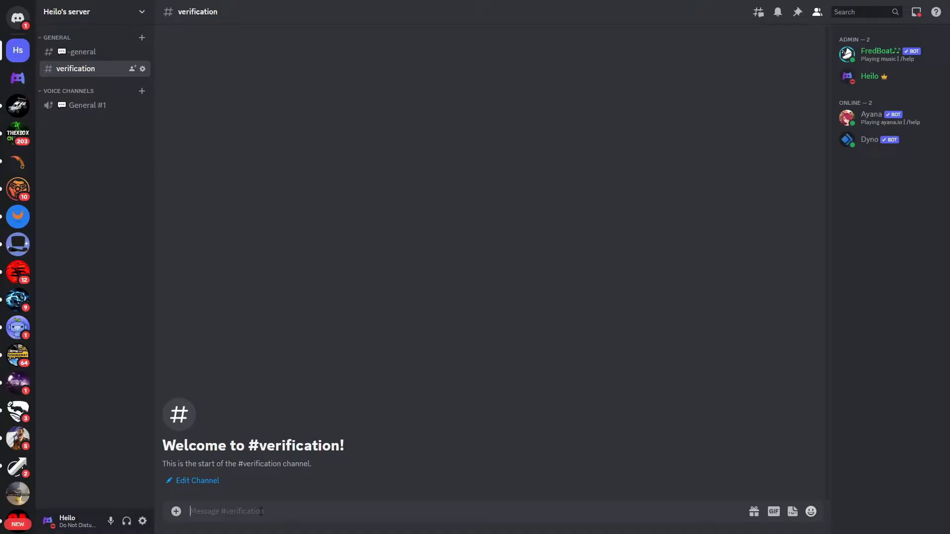
- Post the message "React to the message to get verified" in the verification channel
type("React to the message to get v")
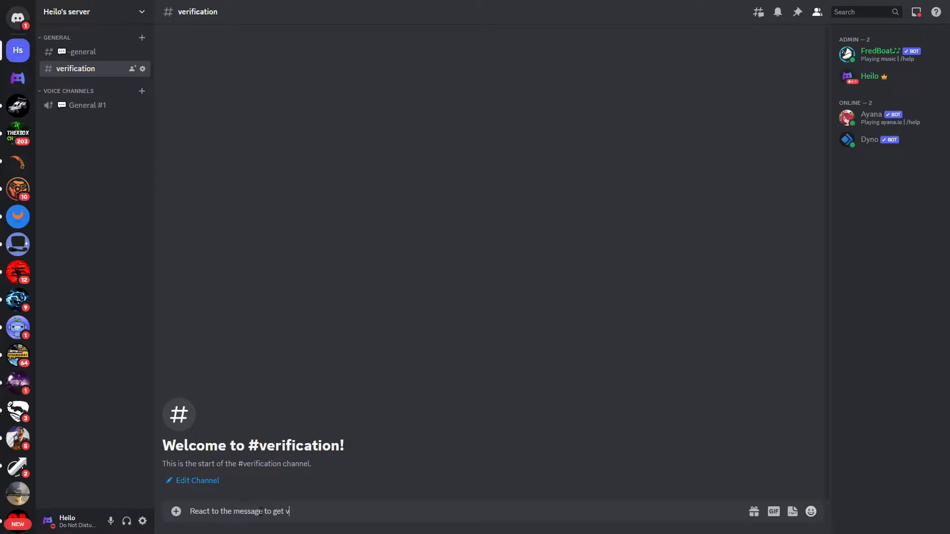
type("erified")
key("Return")
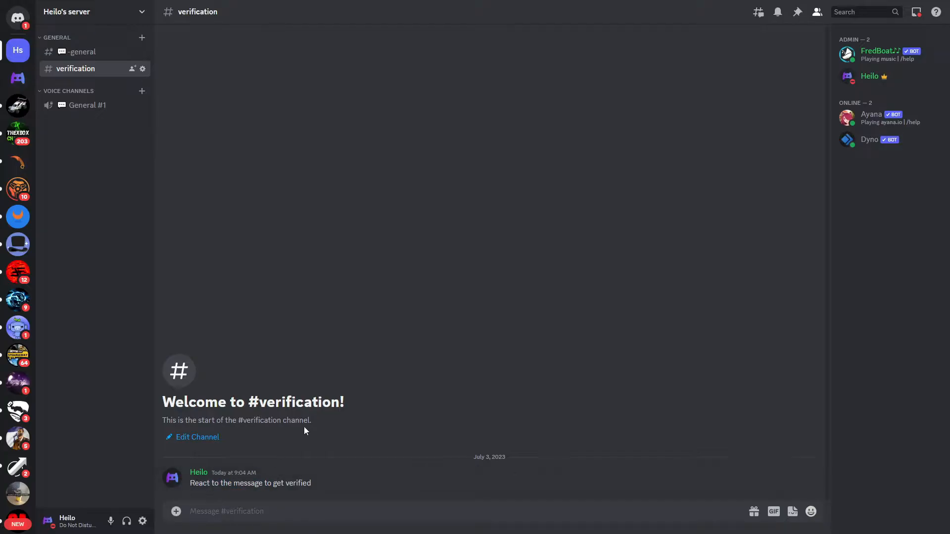
left_click(142, 69)
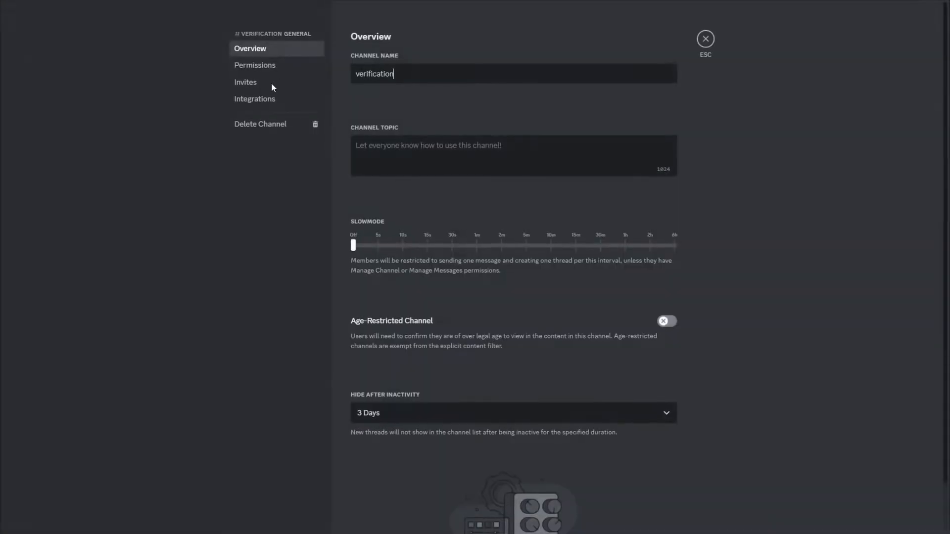
left_click(266, 64)
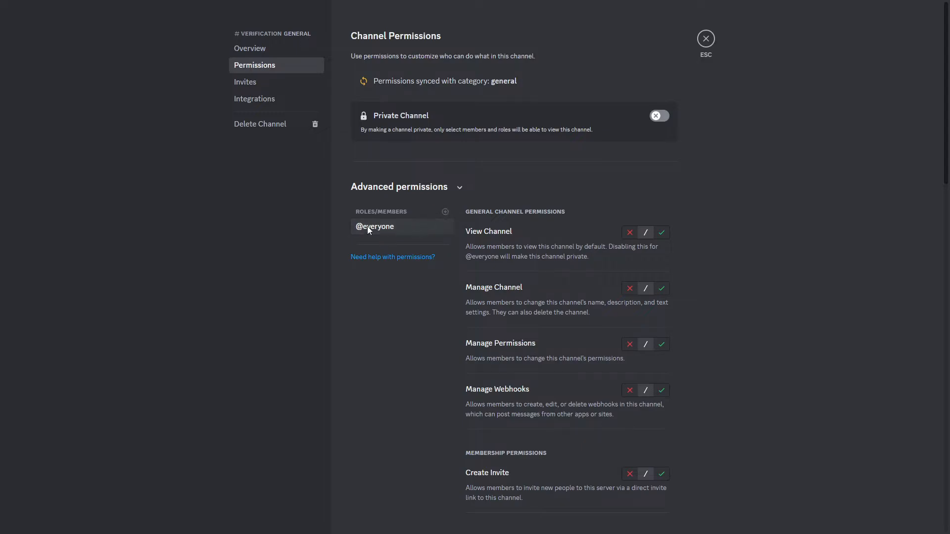
left_click(662, 233)
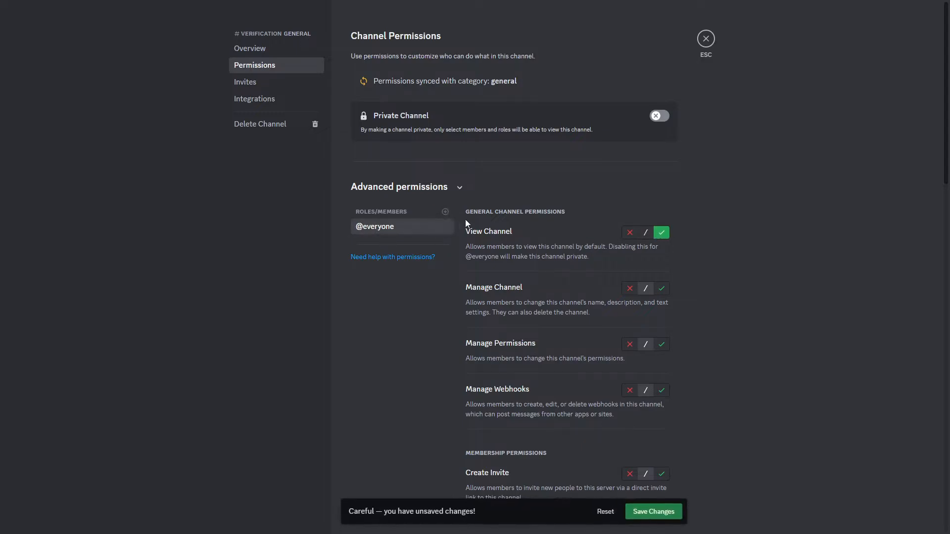
left_click(446, 215)
left_click(381, 302)
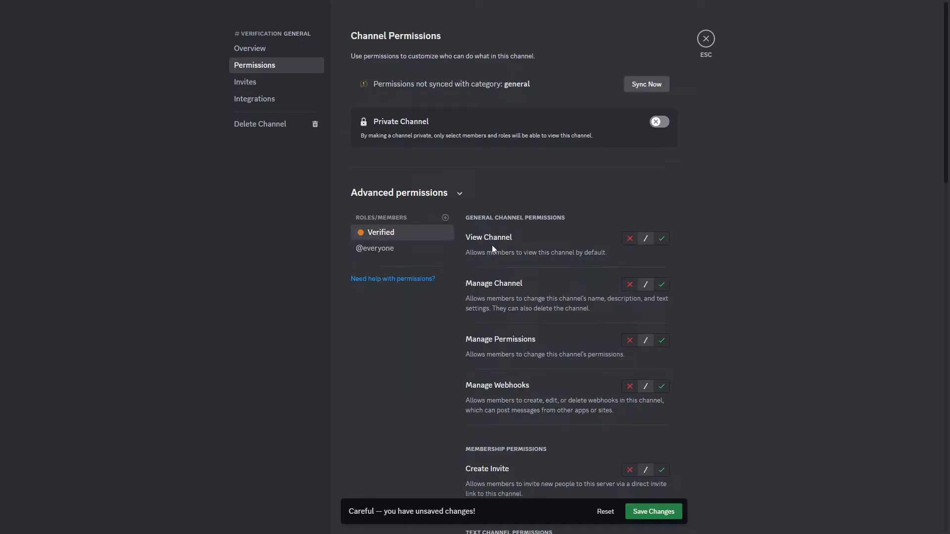
left_click(629, 240)
left_click(653, 513)
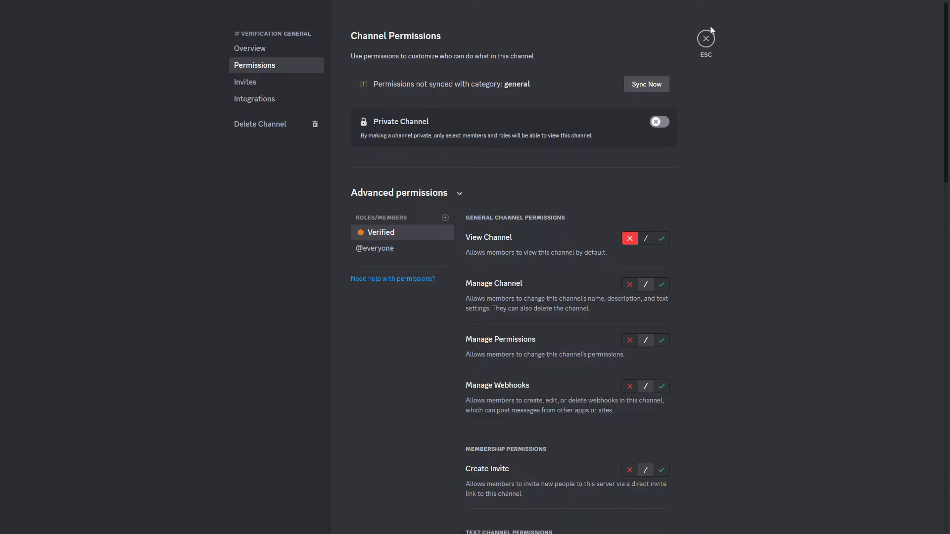
left_click(706, 37)
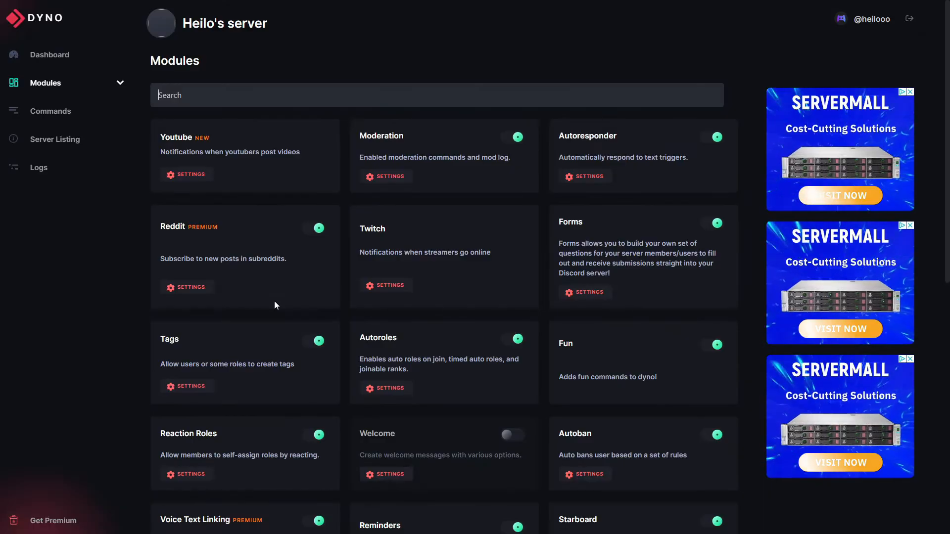
- On the Dyno dashboard, switch the Reaction Roles module off and back on, and open its settings
left_click(47, 57)
scroll(314, 220, "down", 9)
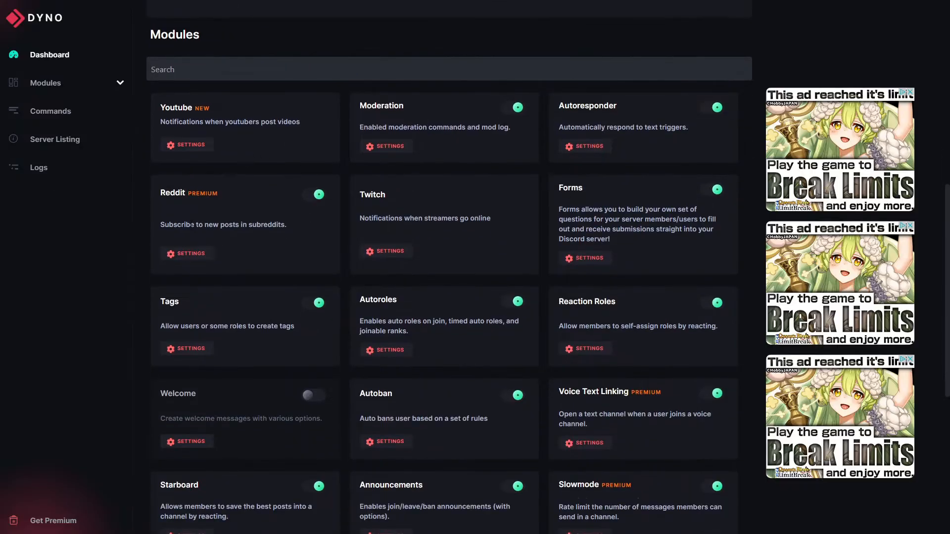
scroll(192, 225, "down", 2)
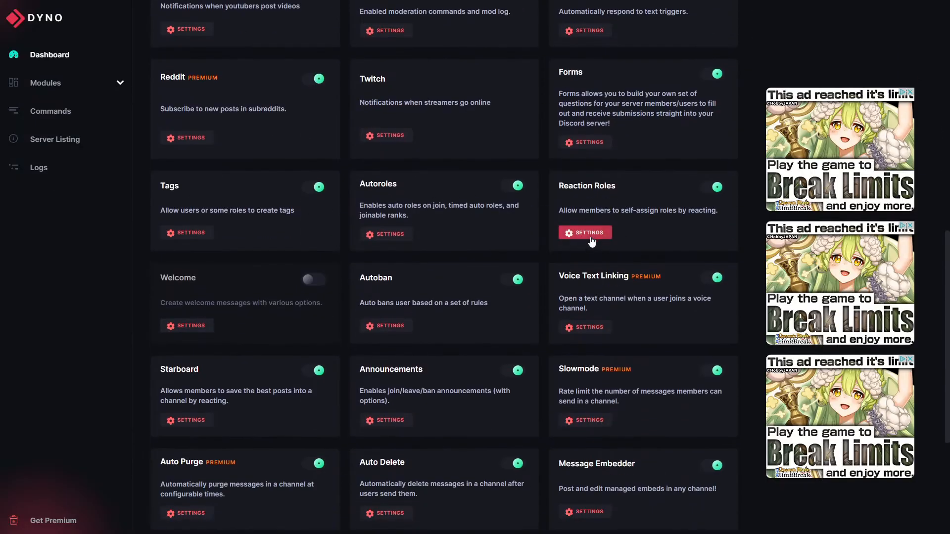
left_click(709, 192)
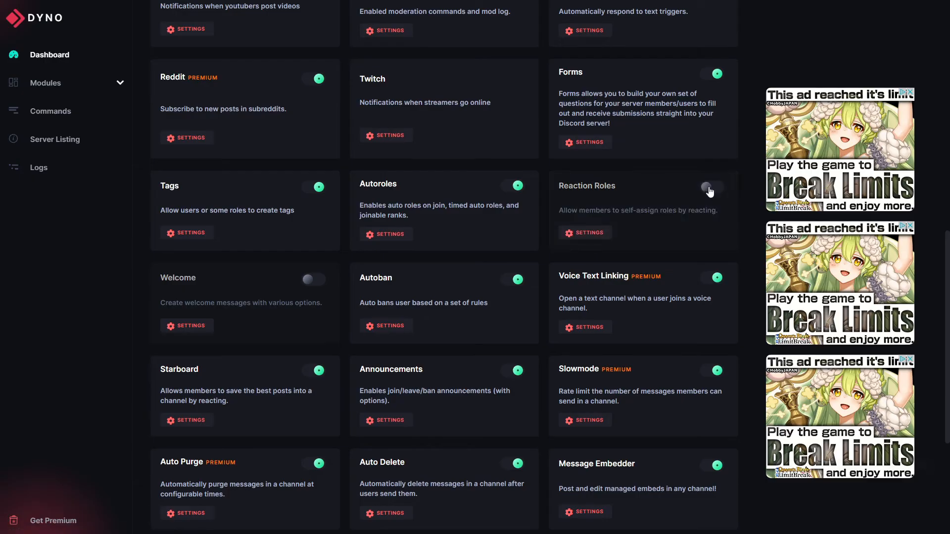
left_click(709, 192)
left_click(581, 237)
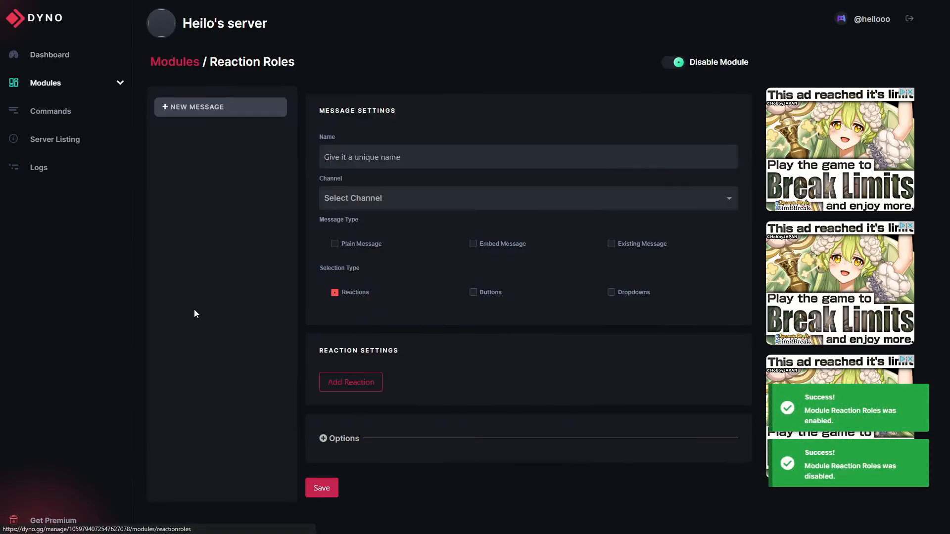
- Name the new reaction role message name1 and set its channel to verification
left_click(335, 150)
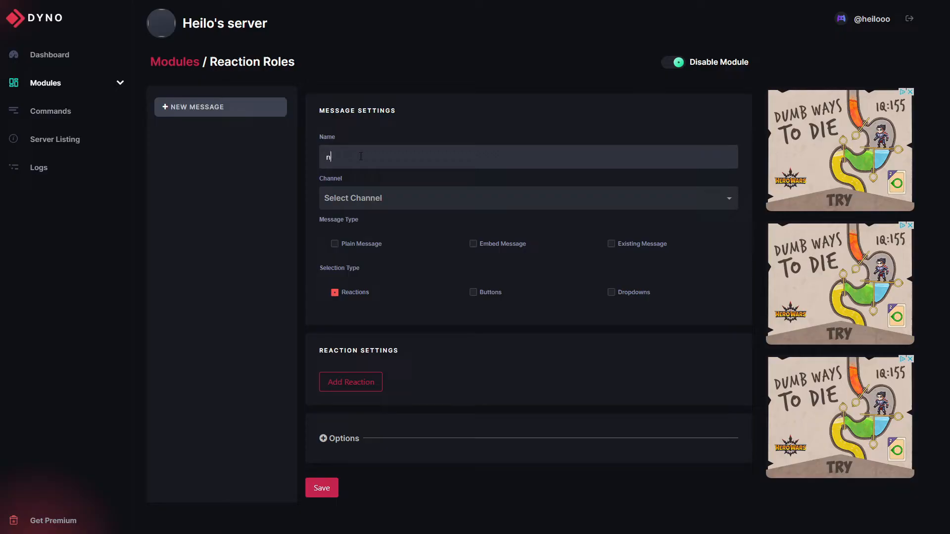
left_click_drag(360, 157, 274, 160)
left_click(326, 158)
key("BackSpace")
left_click_drag(353, 158, 310, 163)
left_click(388, 199)
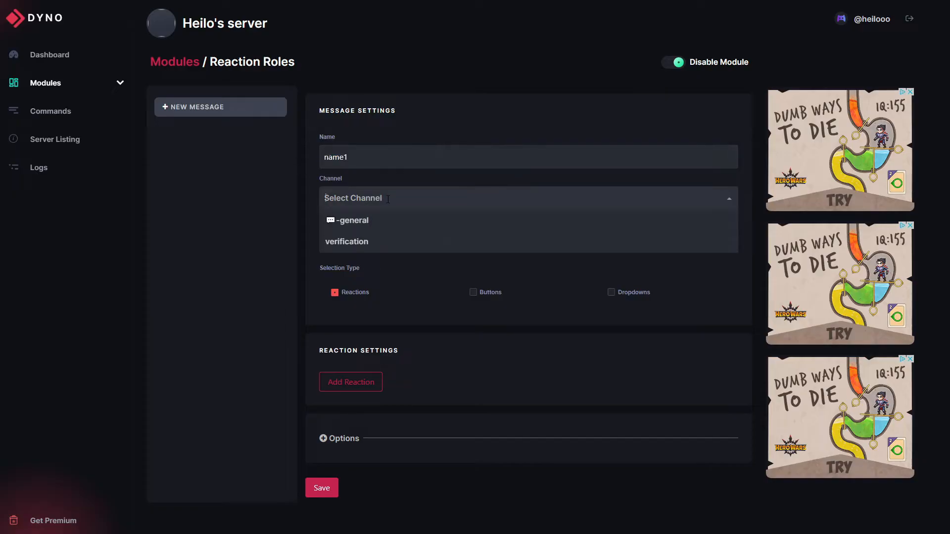
left_click(334, 242)
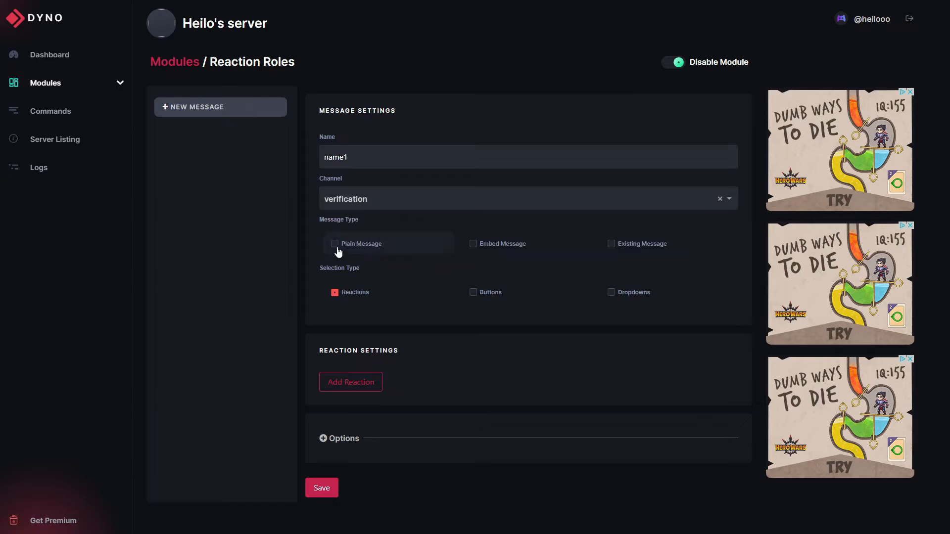
- Preview the Plain and Embed message types and set the message type to Existing Message
left_click(365, 245)
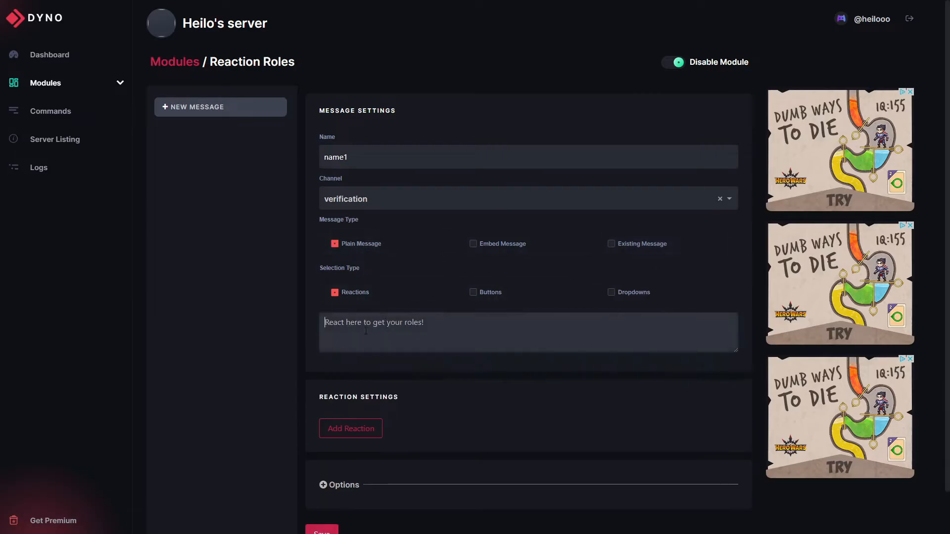
left_click(482, 250)
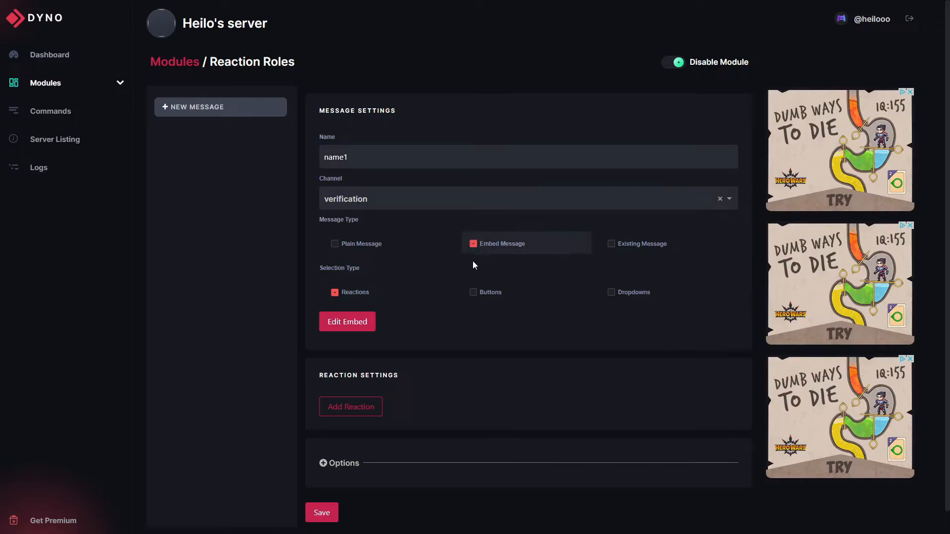
left_click(612, 244)
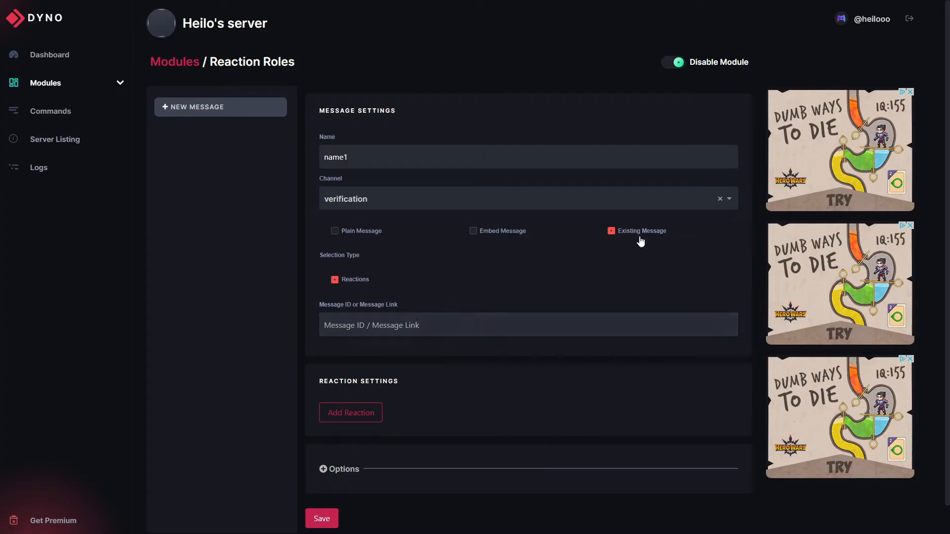
- Switch to Discord and check the Developer Mode setting in the advanced user settings
key("alt+Tab")
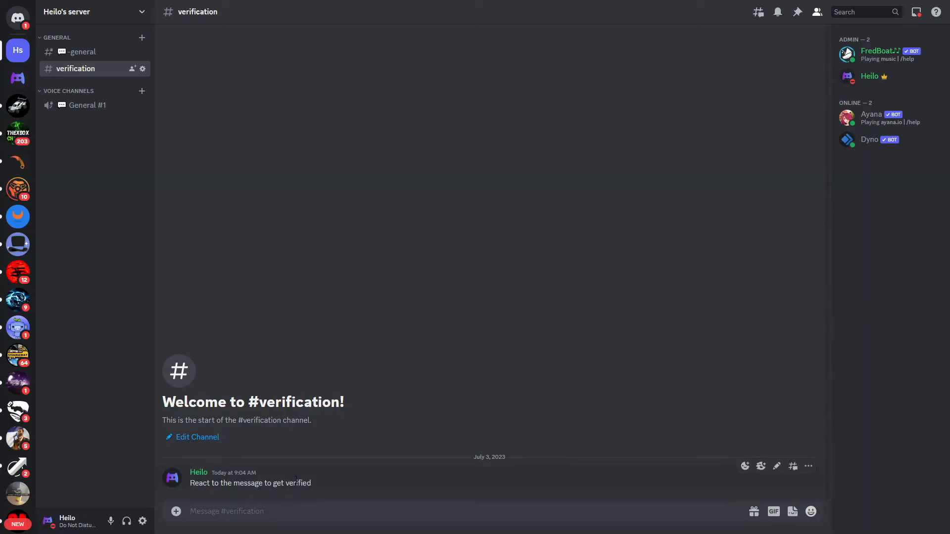
key("alt+Tab")
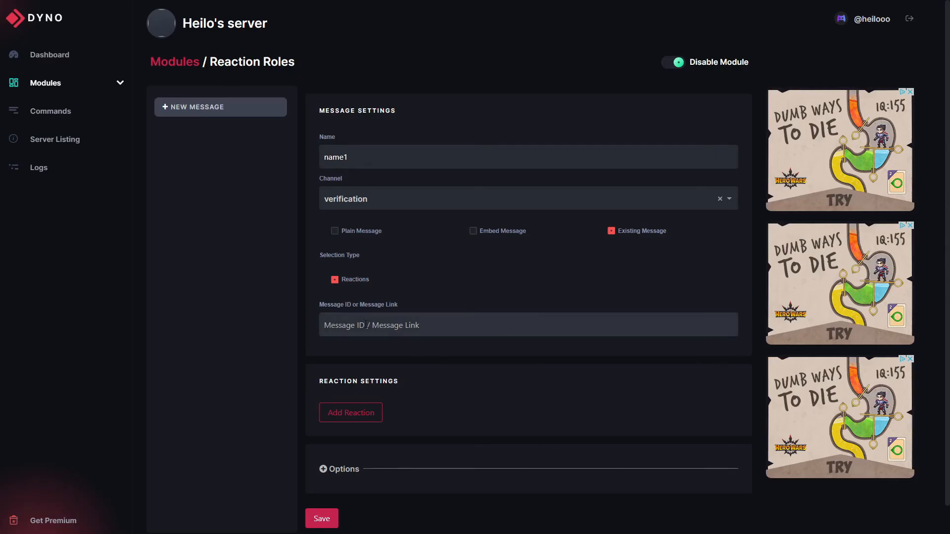
key("alt+Tab")
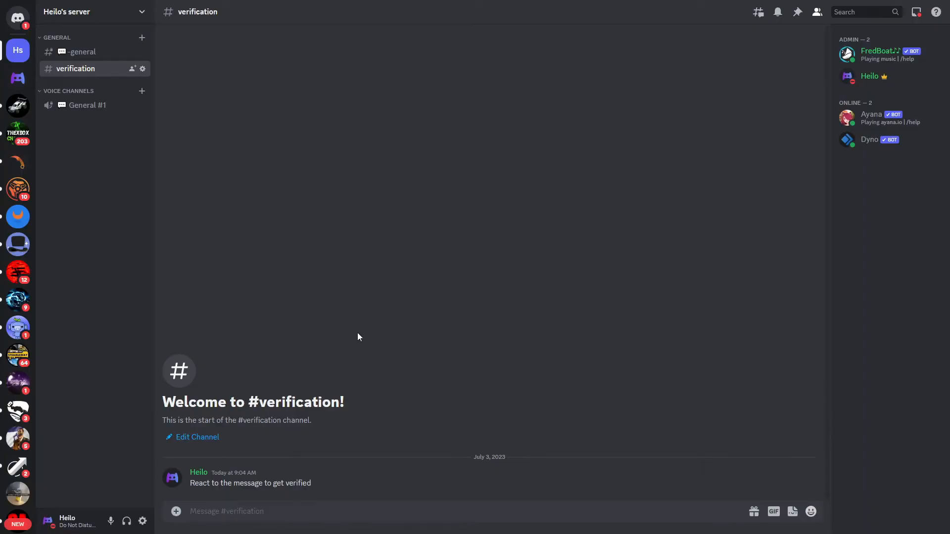
left_click(144, 525)
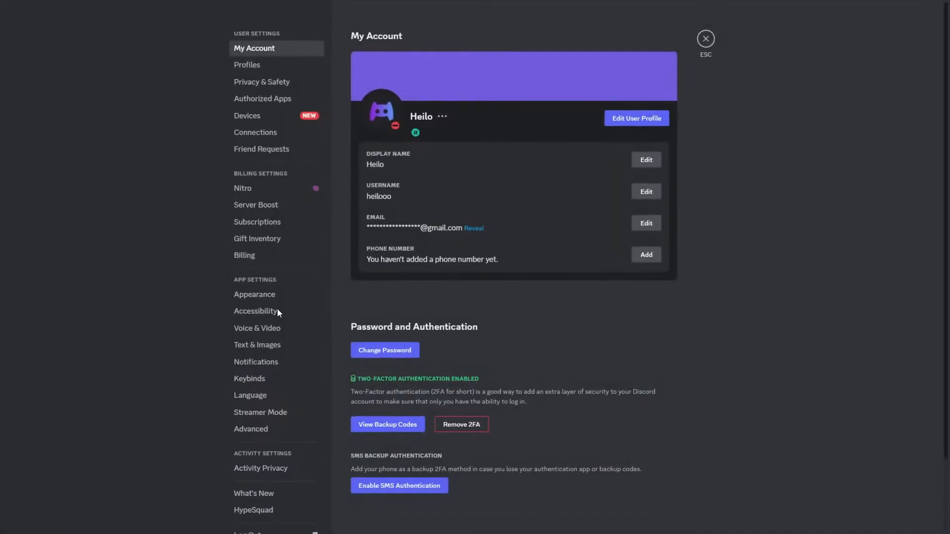
left_click(251, 429)
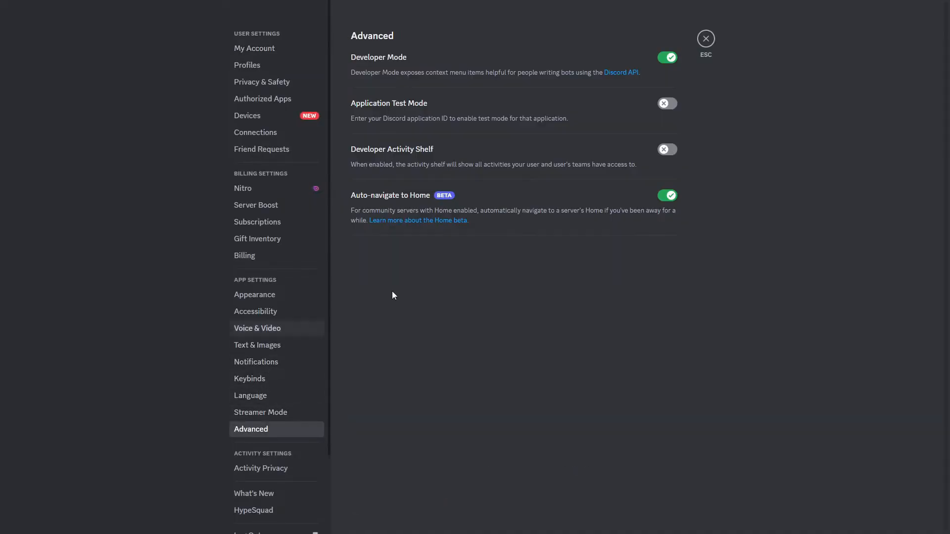
left_click(415, 63)
left_click(453, 70)
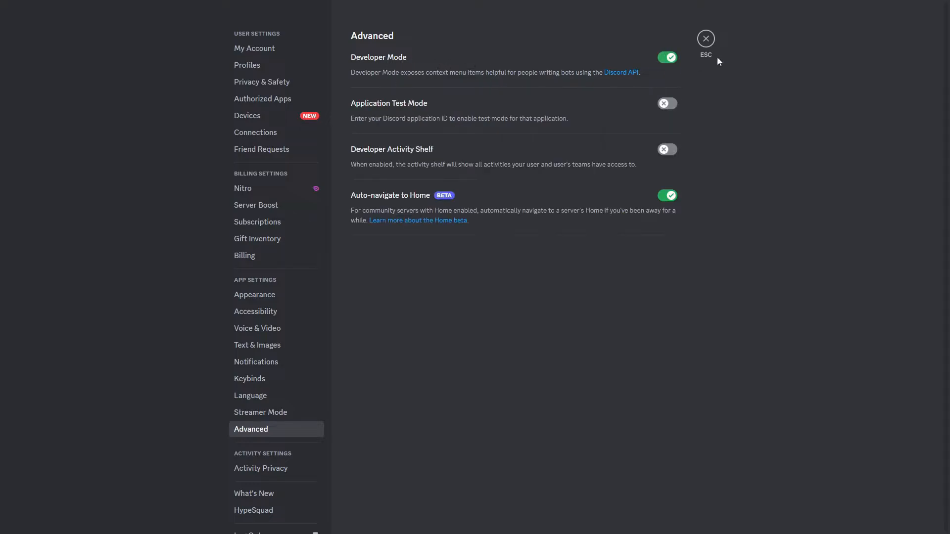
left_click(706, 38)
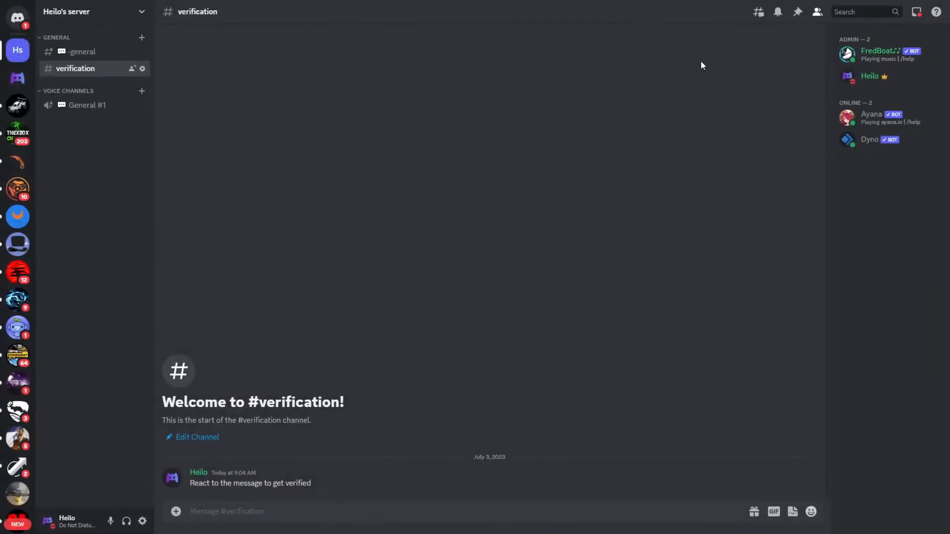
- Copy the message ID of the "React to the message to get verified" message
right_click(491, 476)
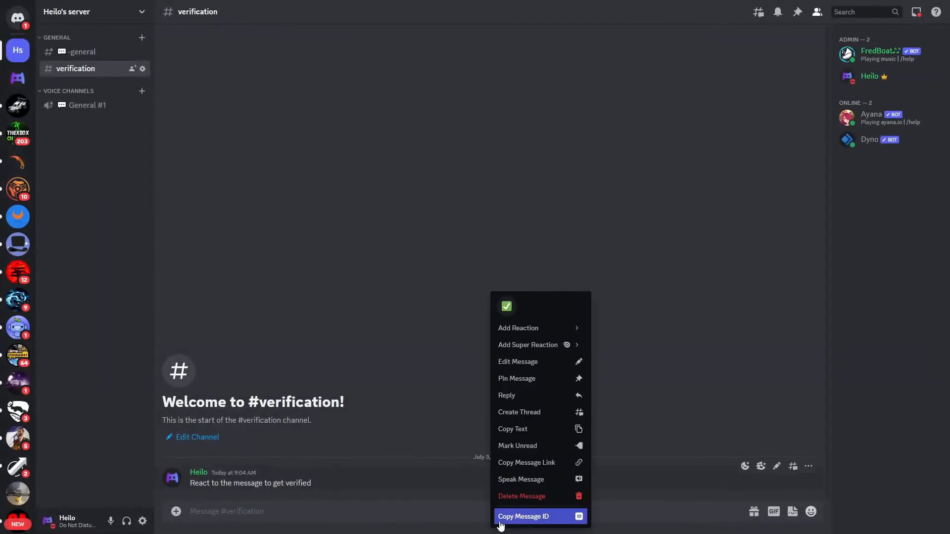
left_click(558, 519)
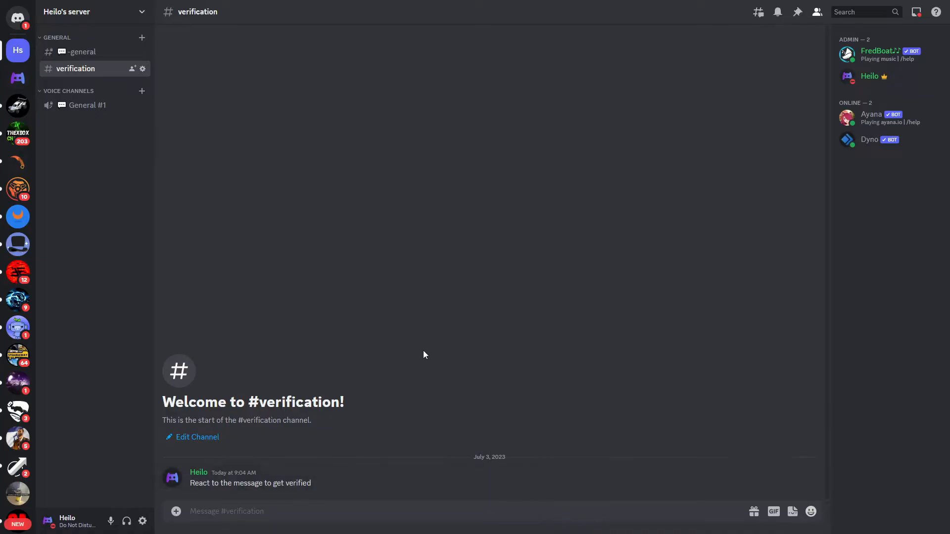
left_click_drag(388, 470, 340, 471)
- Switch back to the Dyno dashboard and enter the copied message ID for the existing message
key("alt+Tab")
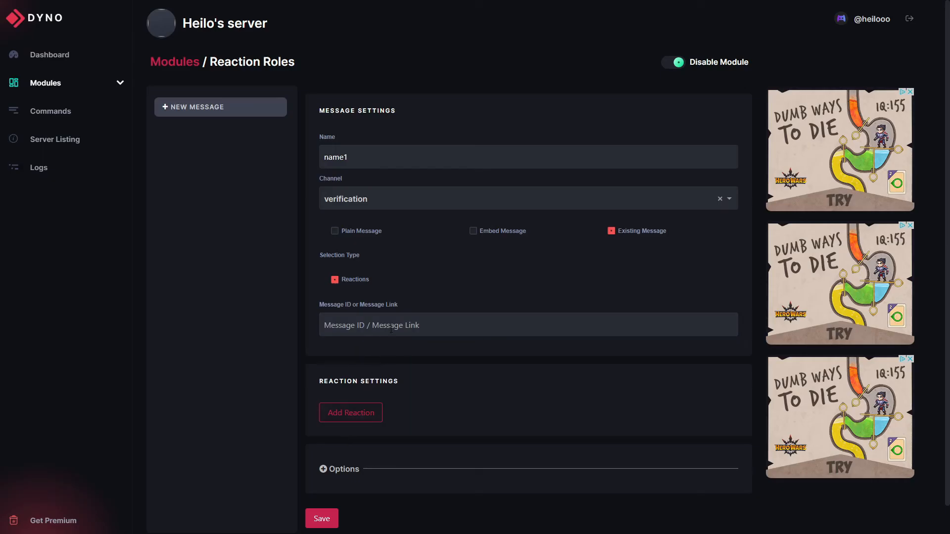
key("ctrl+v")
key("ctrl+a")
middle_click(287, 314)
scroll(296, 338, "down", 1)
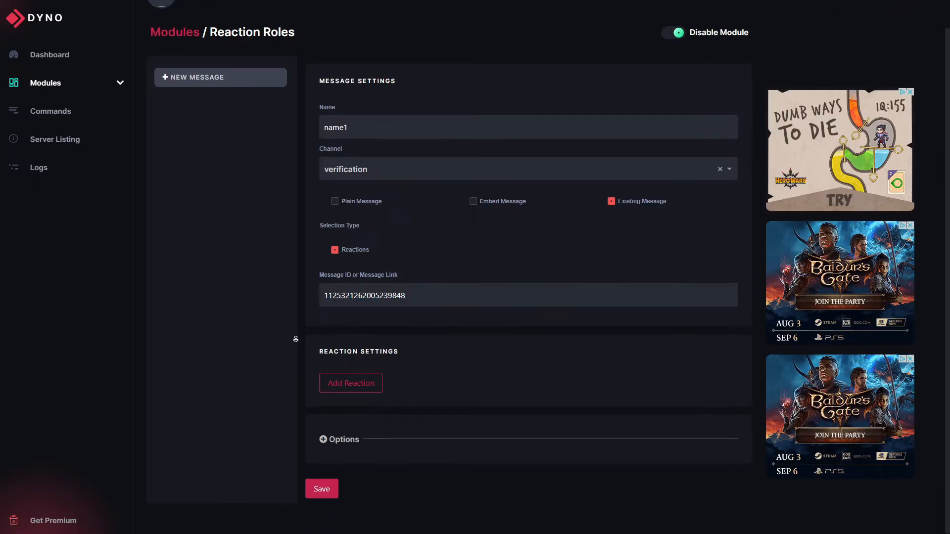
left_click_drag(440, 299, 278, 304)
left_click(277, 304)
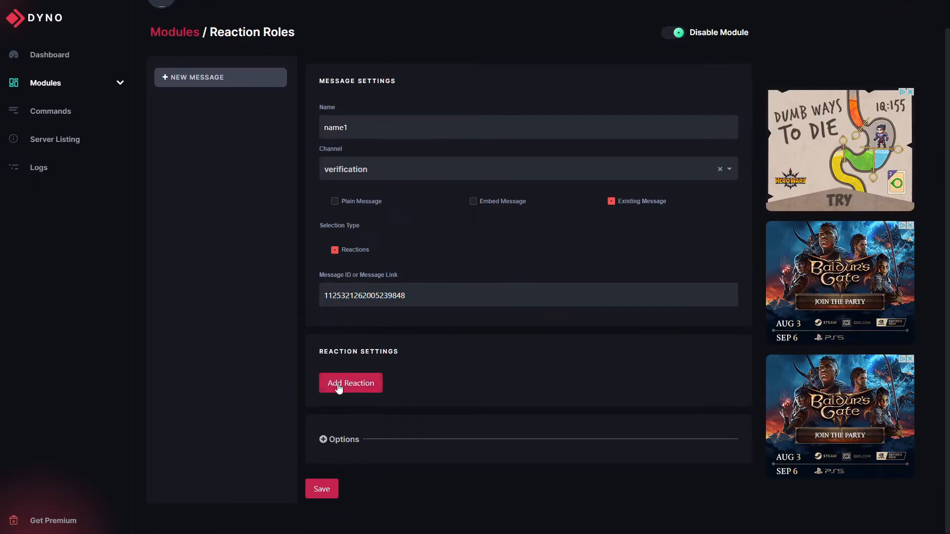
- Add a reaction that uses the white check mark emoji, found by searching for "white"
left_click(351, 390)
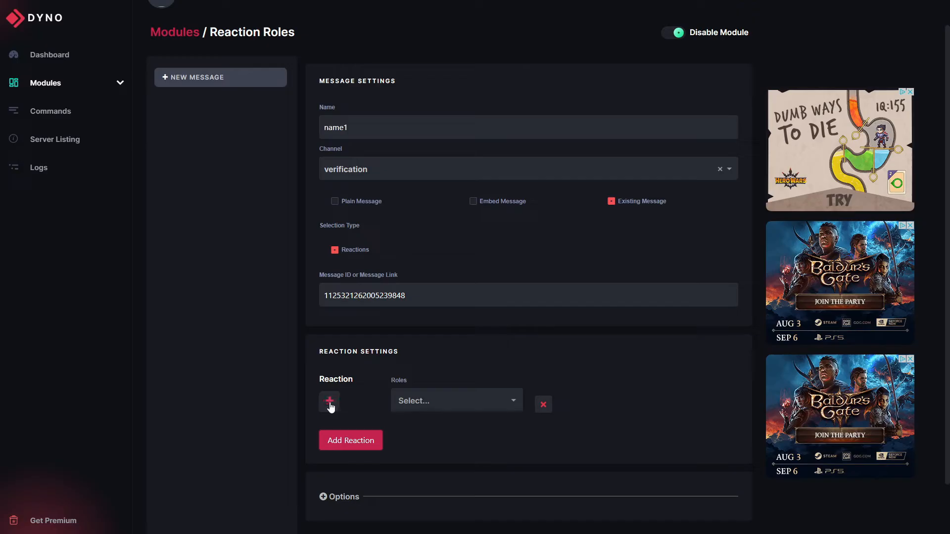
left_click(330, 404)
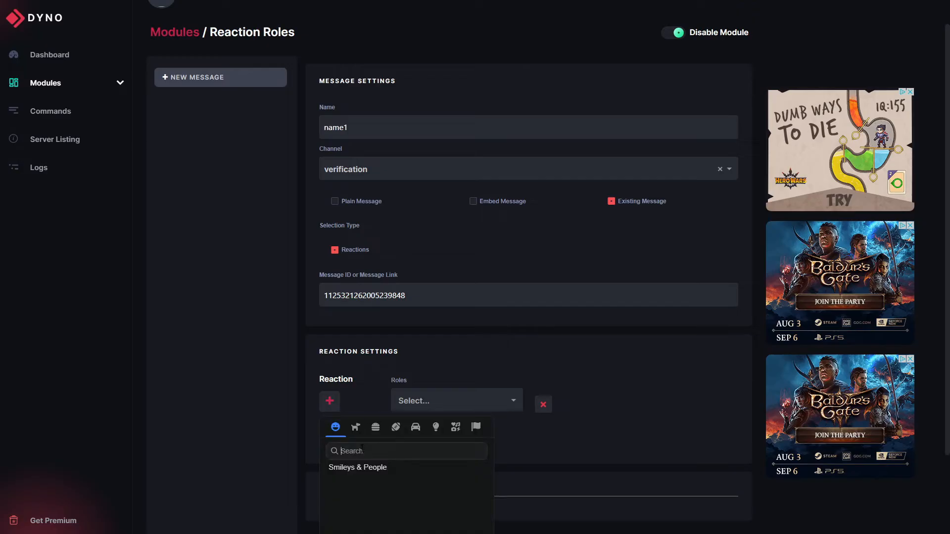
type("whui")
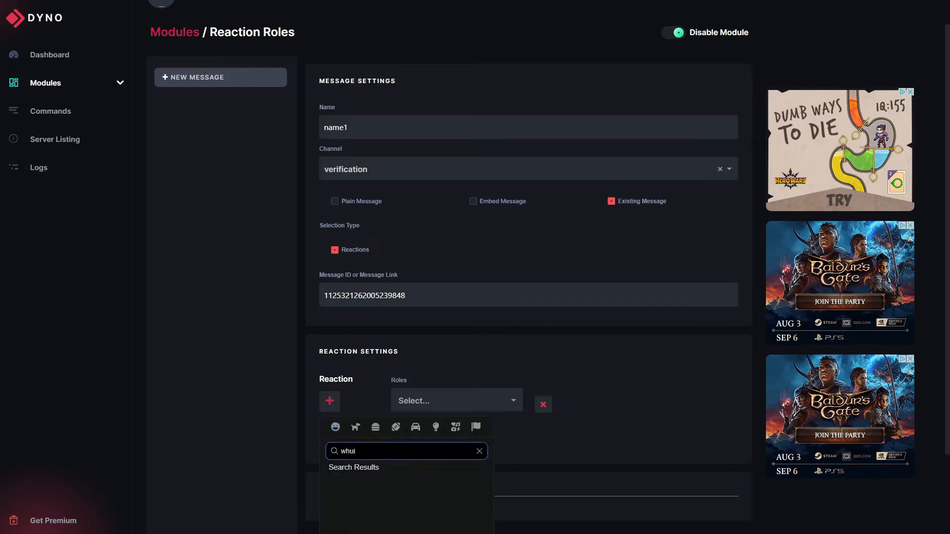
key("BackSpace")
type("te")
left_click(335, 484)
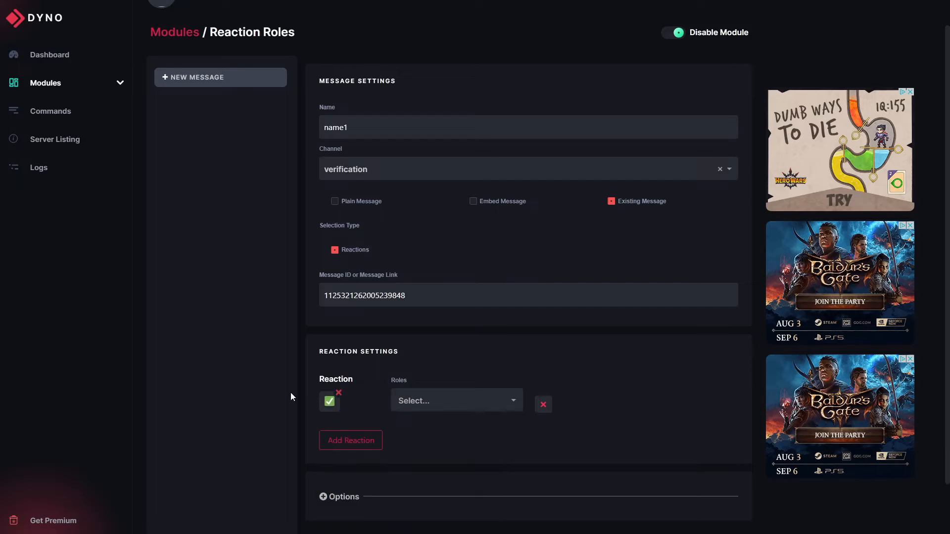
- Assign the Verified role to the check mark reaction
scroll(270, 408, "down", 1)
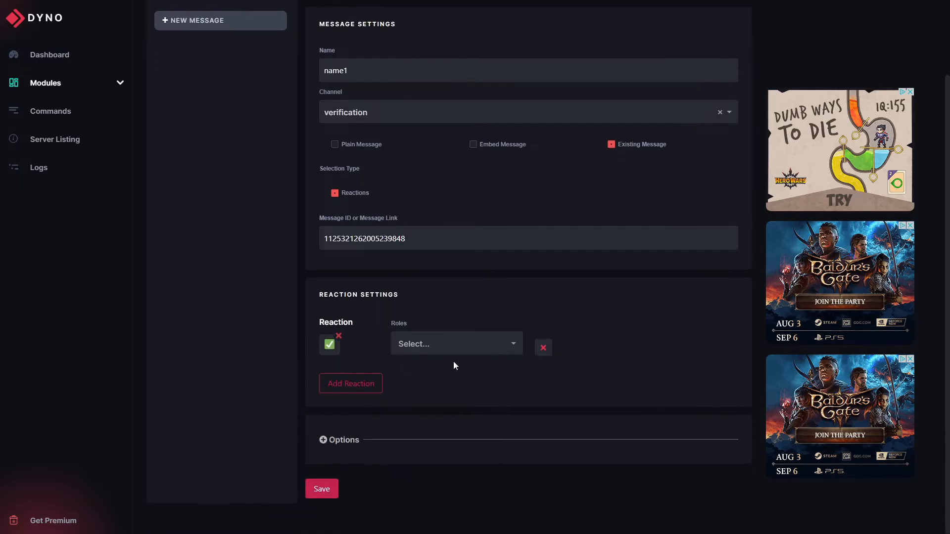
left_click(429, 342)
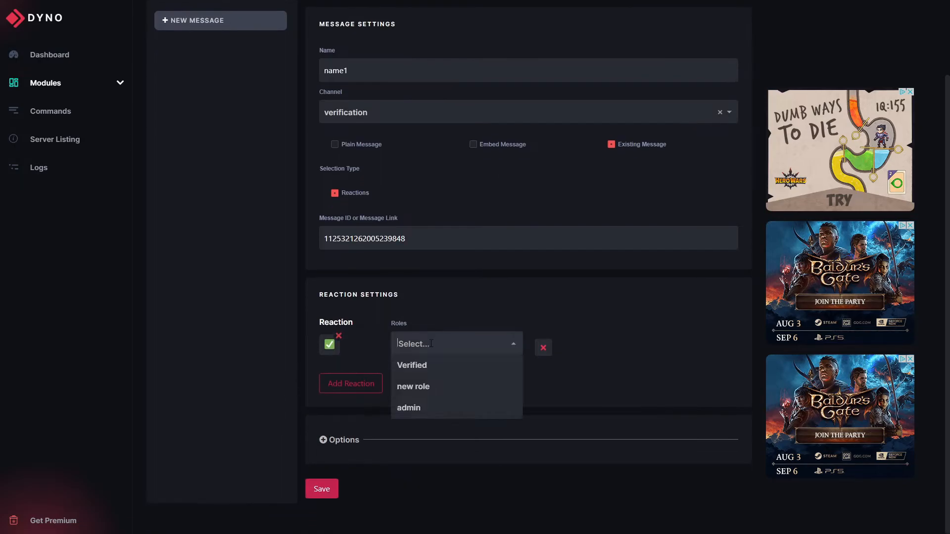
left_click(411, 368)
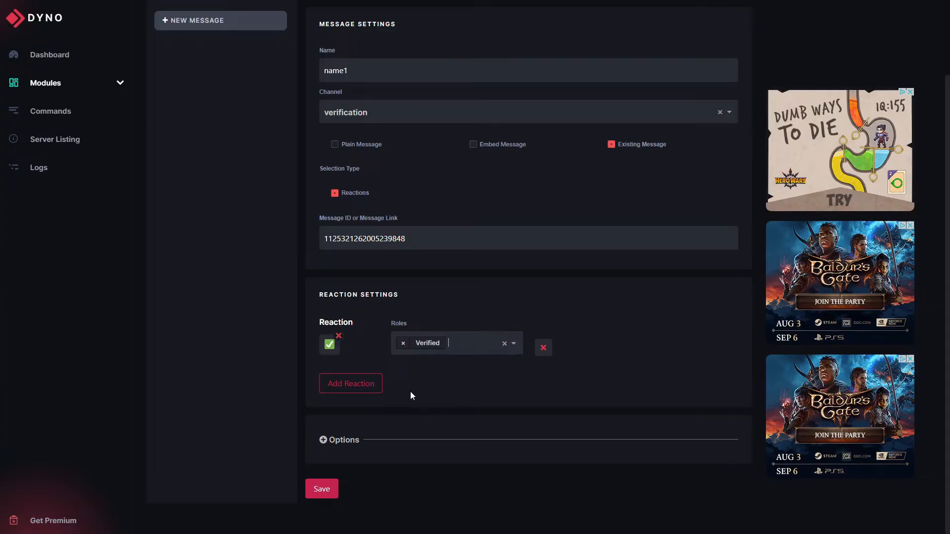
- Set the reaction role's type to Add Only in its options and save the reaction role message
left_click(324, 442)
scroll(449, 393, "down", 4)
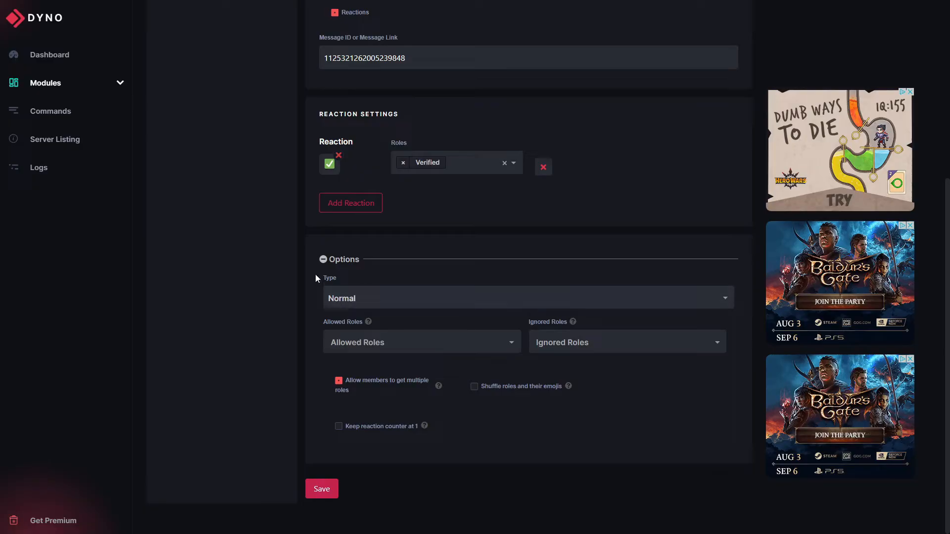
left_click(365, 301)
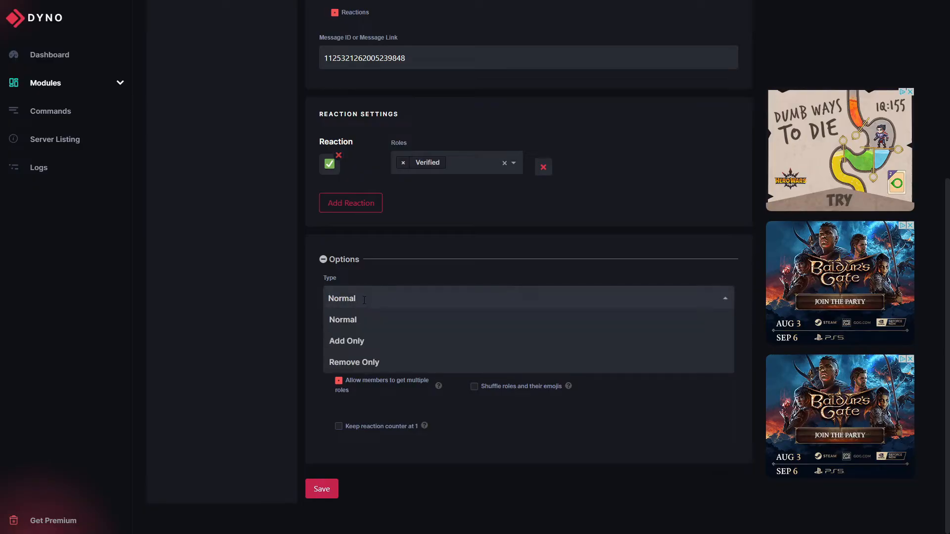
left_click(379, 346)
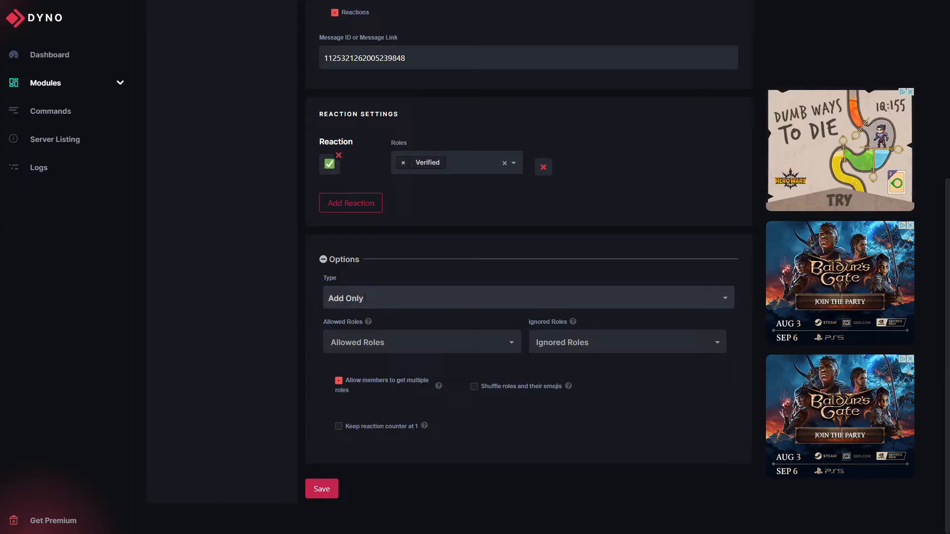
left_click(372, 294)
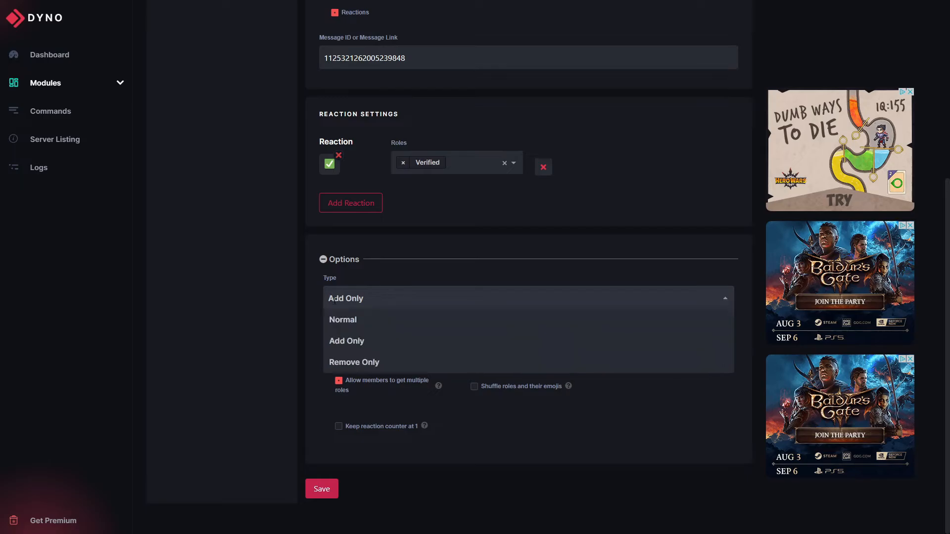
left_click(356, 342)
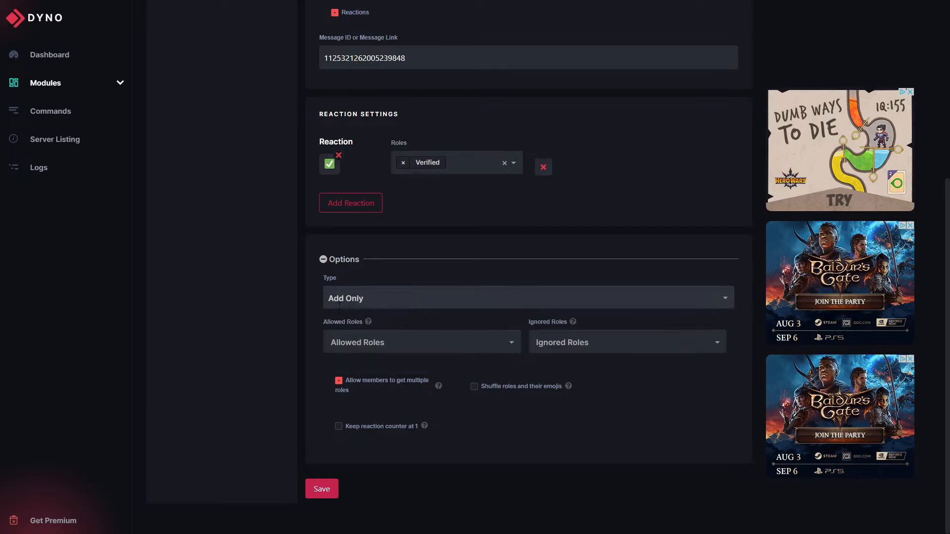
left_click(320, 492)
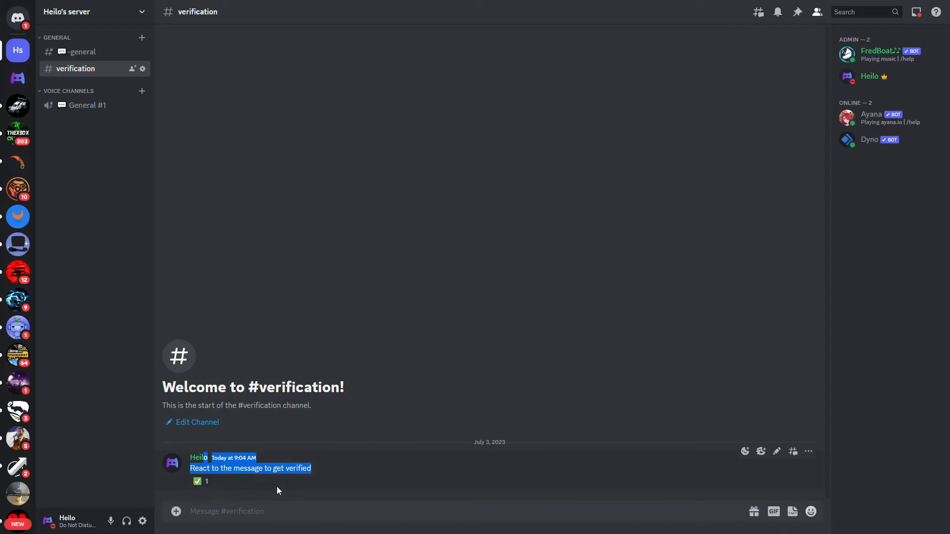
- Switch to Discord, move the Dyno role to the top of the server's role list, above Ayana and Verified, and save the change
left_click(277, 486)
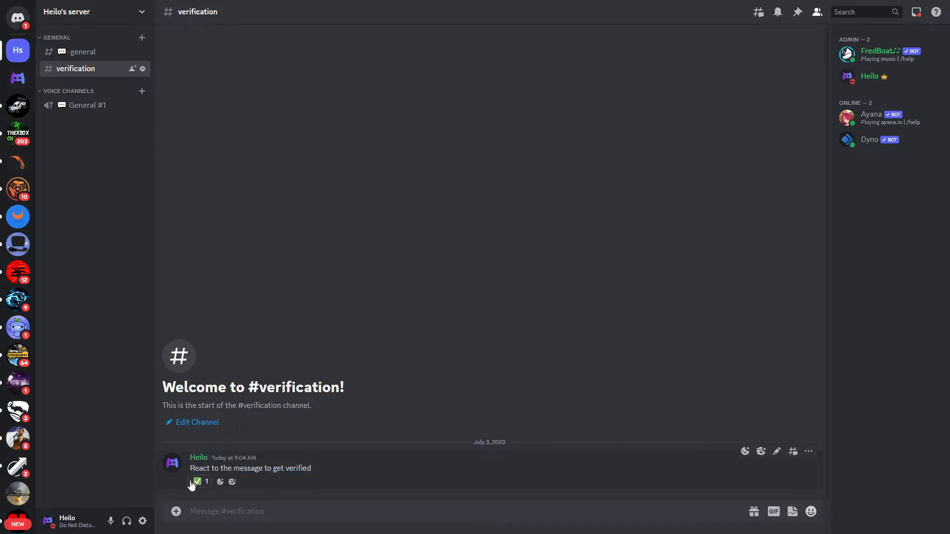
mouse_move(202, 487)
left_click(91, 12)
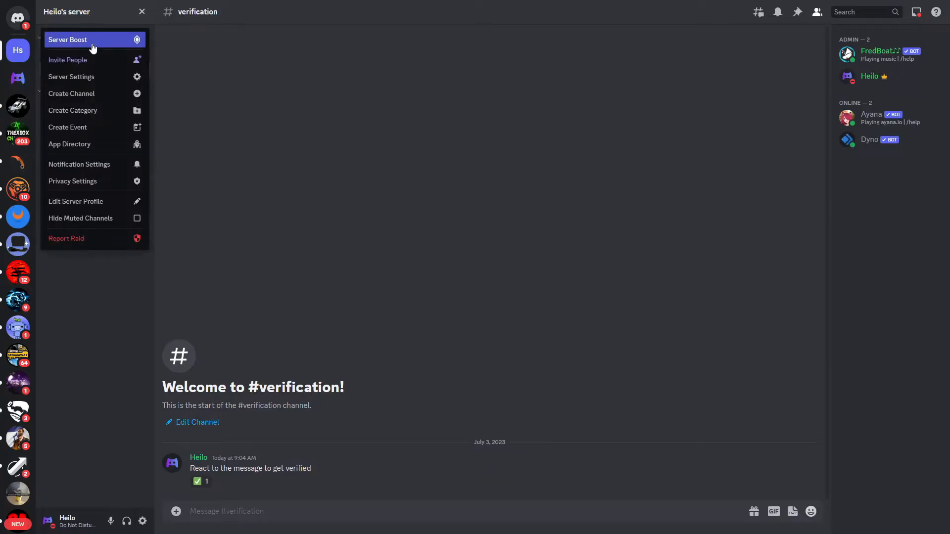
left_click(86, 79)
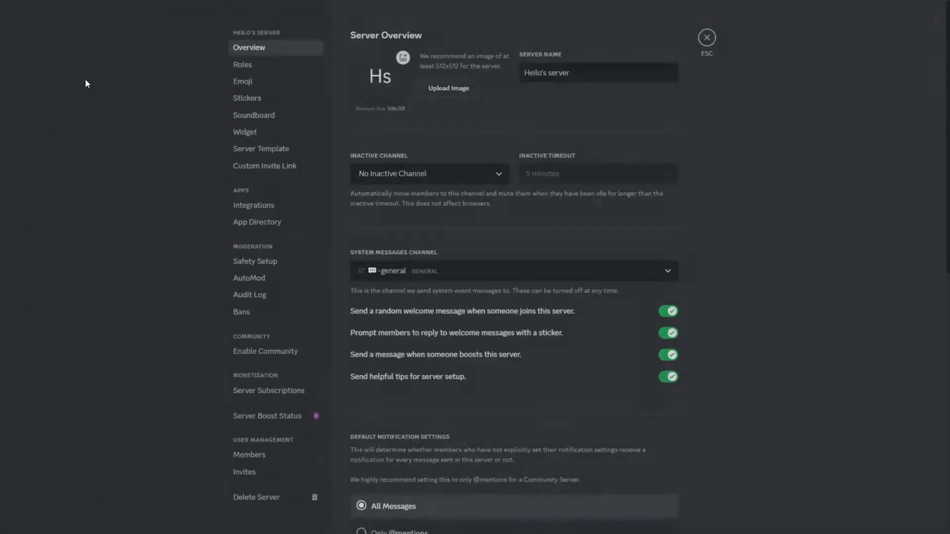
left_click(244, 66)
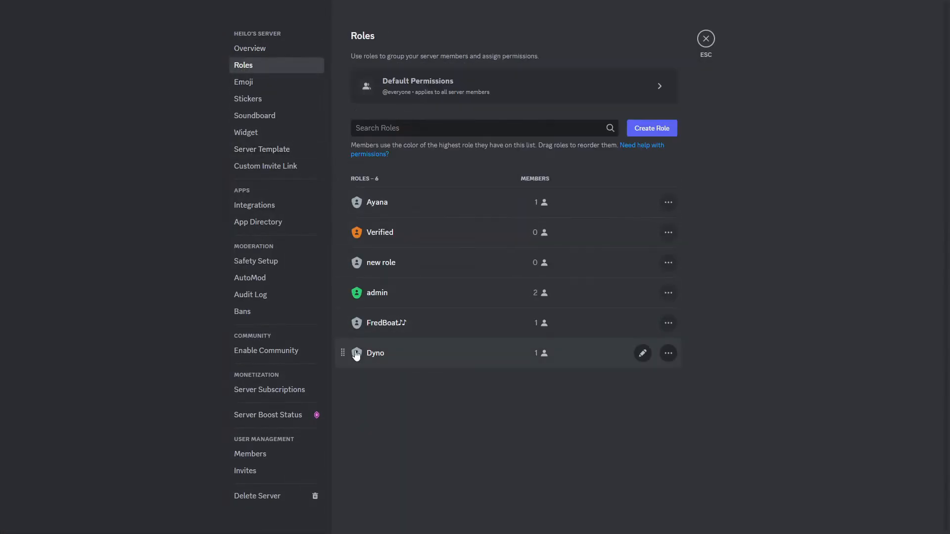
left_click_drag(341, 353, 339, 204)
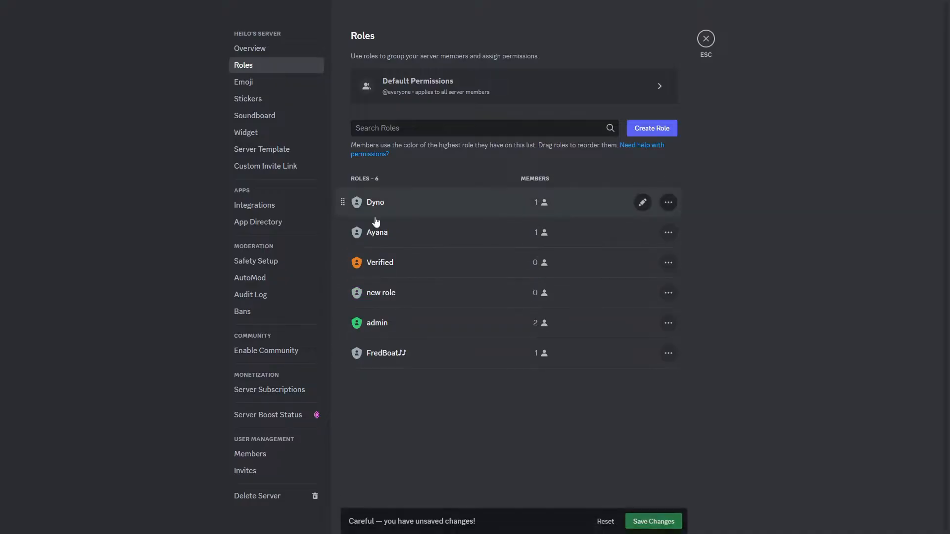
left_click(653, 513)
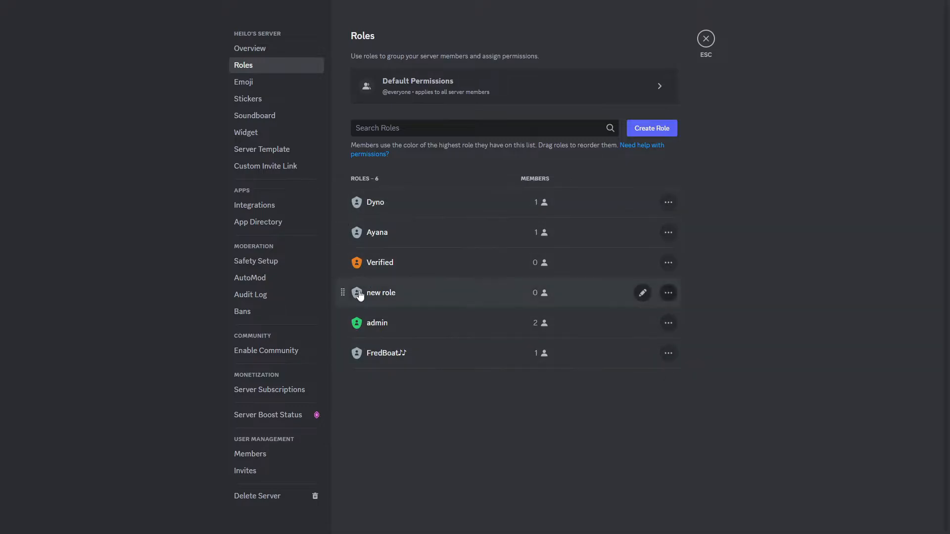
left_click(706, 39)
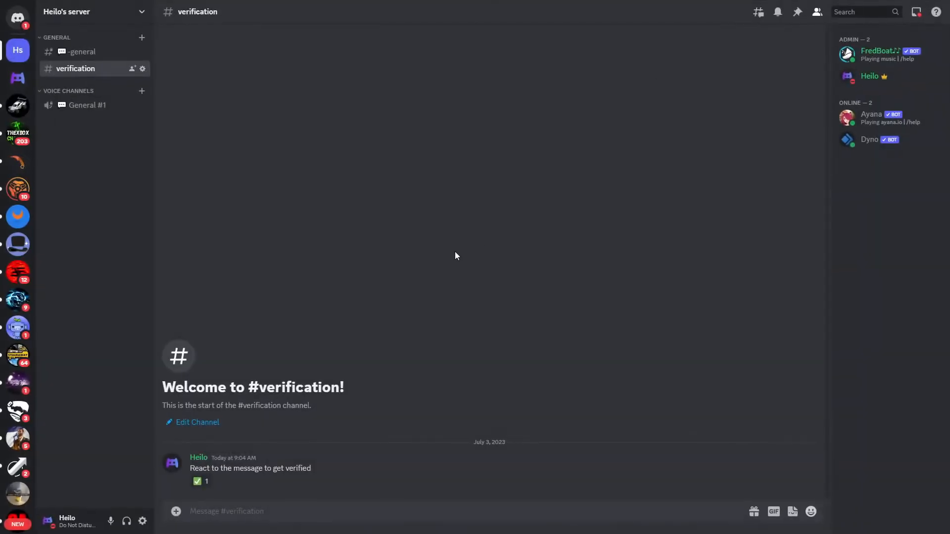
- Test the verification by reacting to the message with the check mark, and check the server owner's roles from the verification and general channels
left_click(203, 484)
left_click(869, 54)
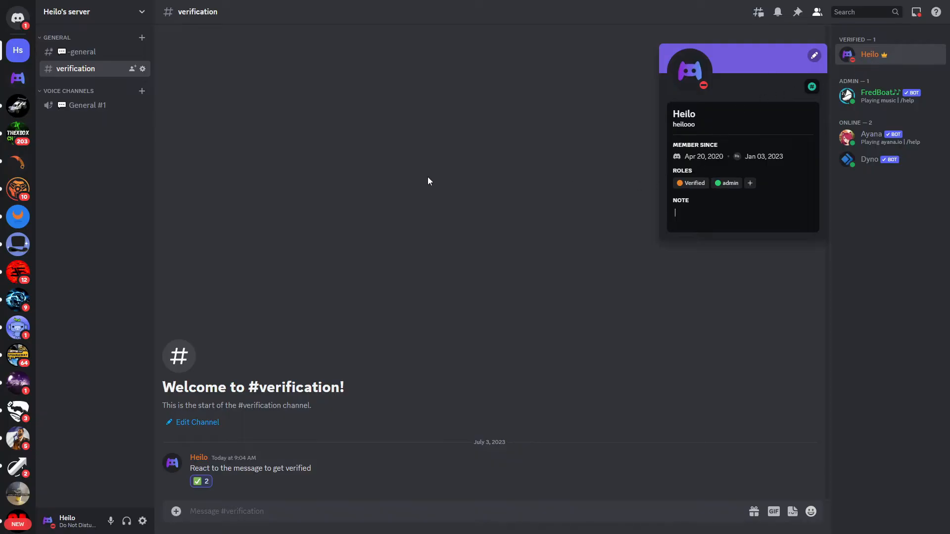
left_click(81, 52)
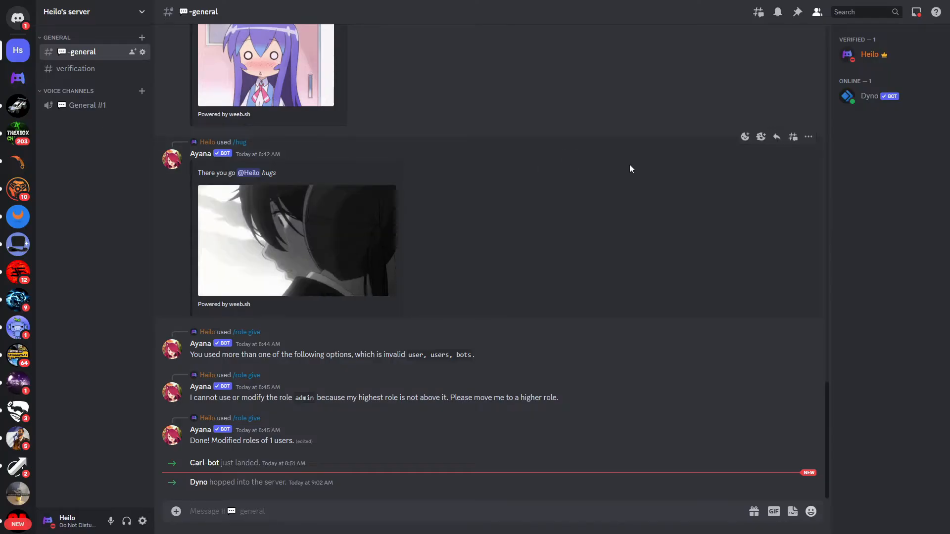
left_click(864, 57)
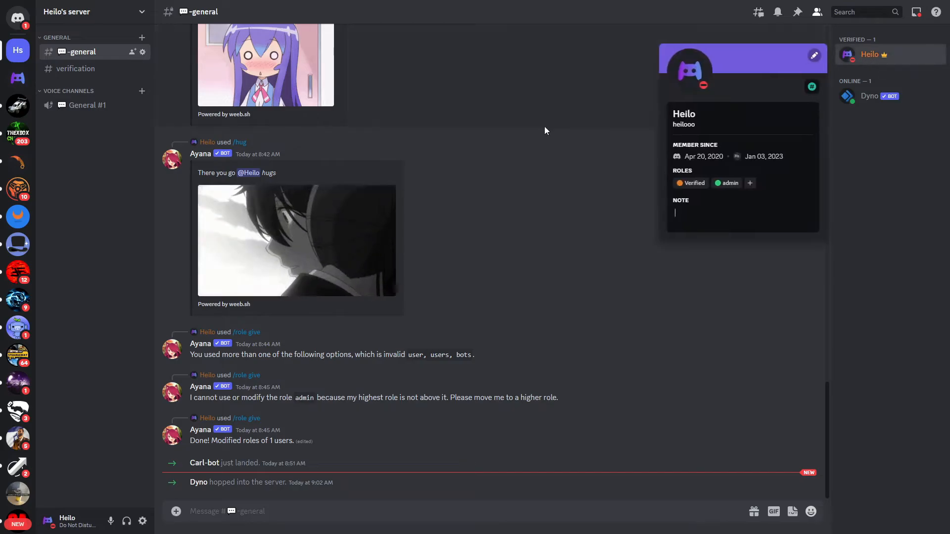
left_click(576, 141)
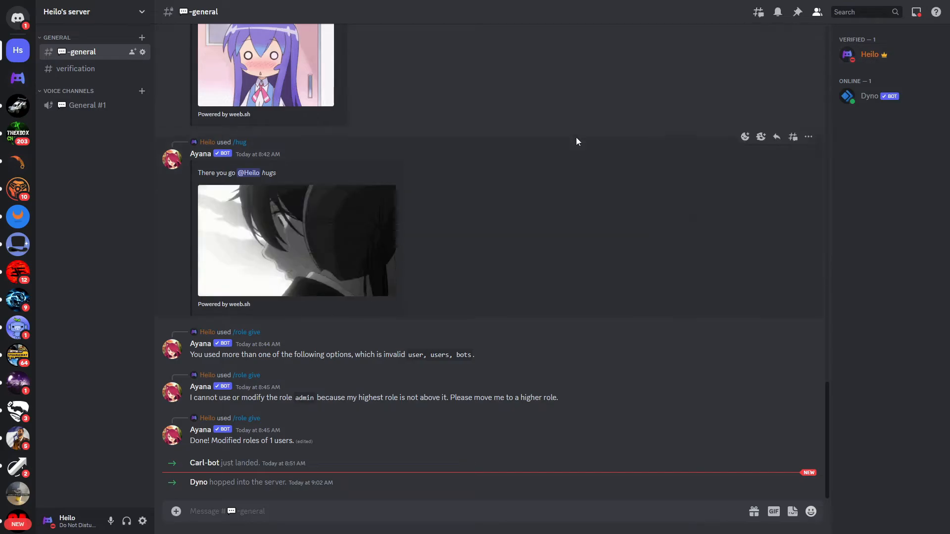